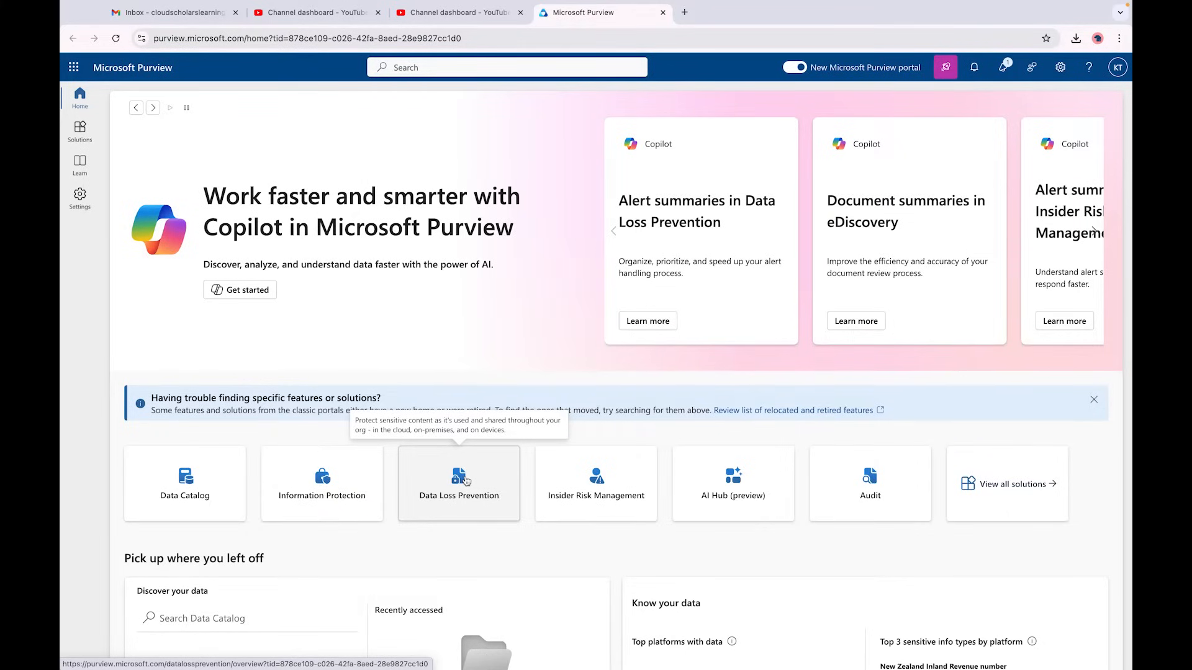
- Open the Data Loss Prevention policies and start creating a new policy
left_click(466, 481)
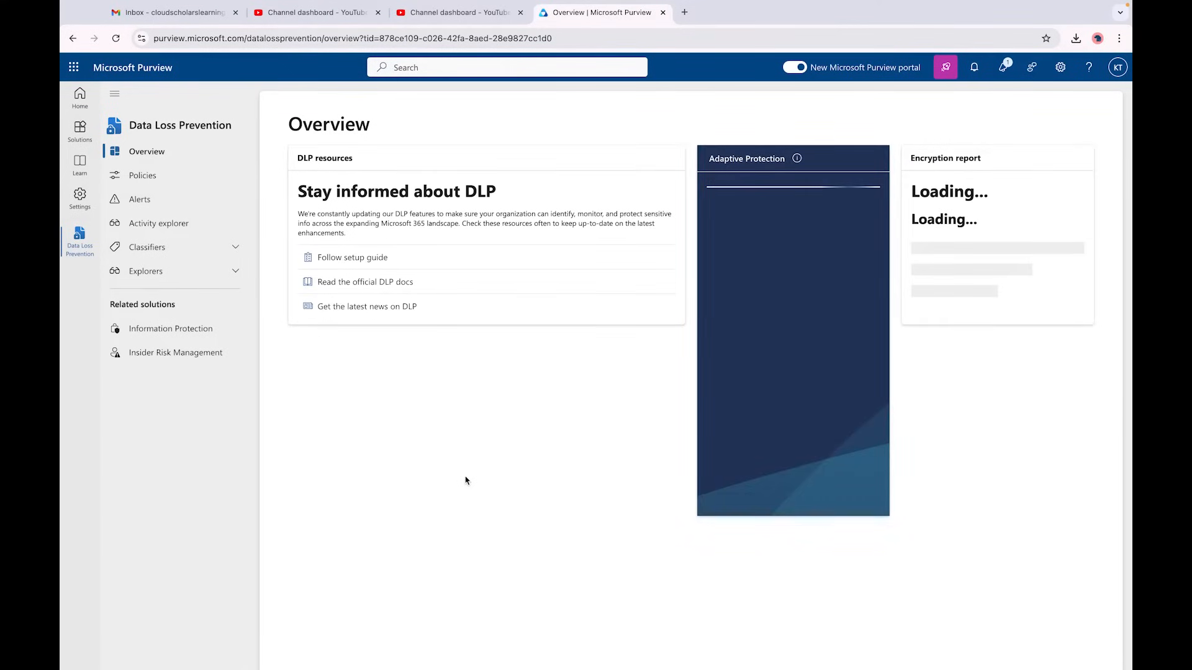
left_click(173, 176)
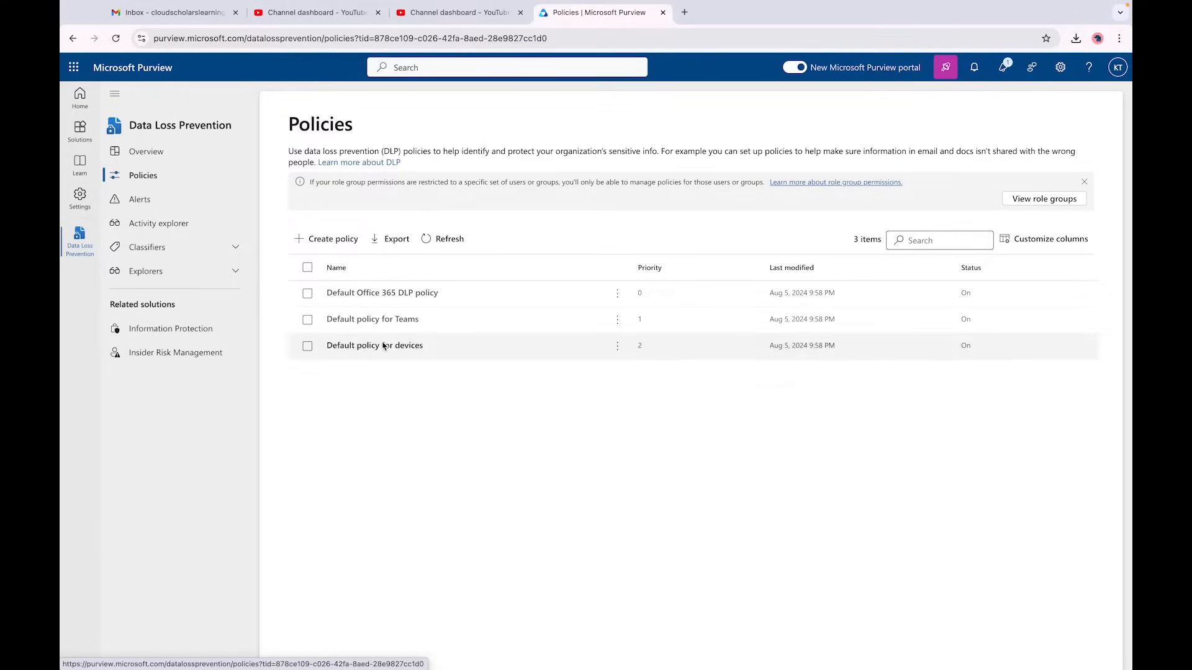
left_click(333, 240)
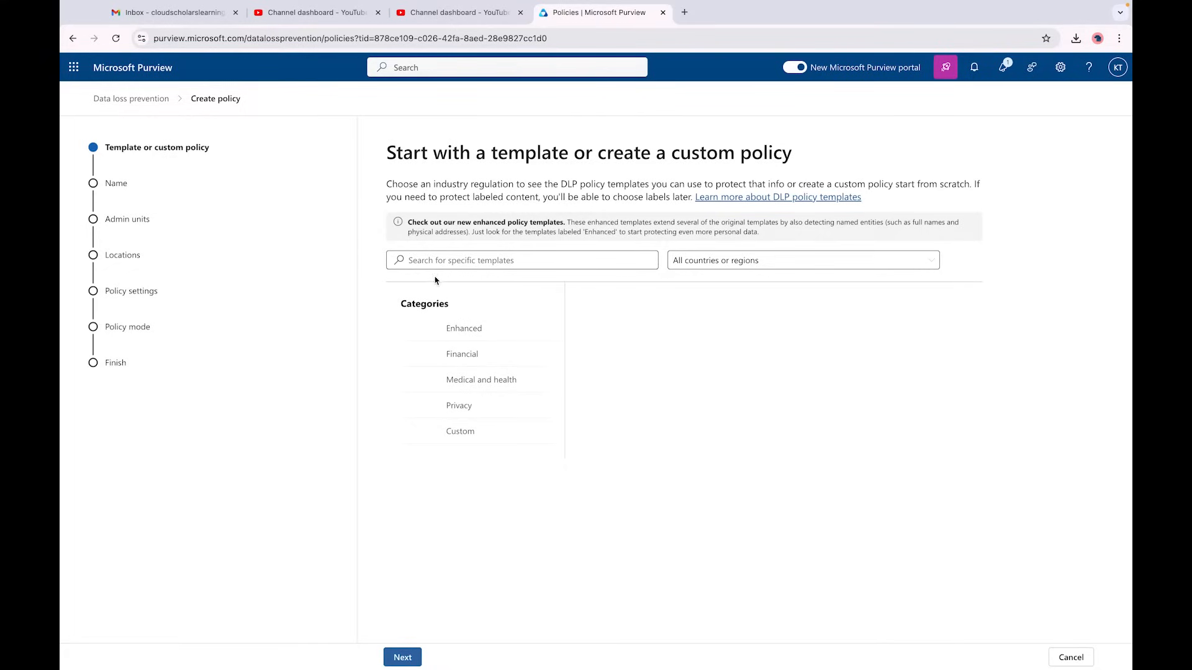
- Base the policy on the U.S. Patriot Act Enhanced template from the Enhanced category, with the region set to United States of America
left_click(727, 267)
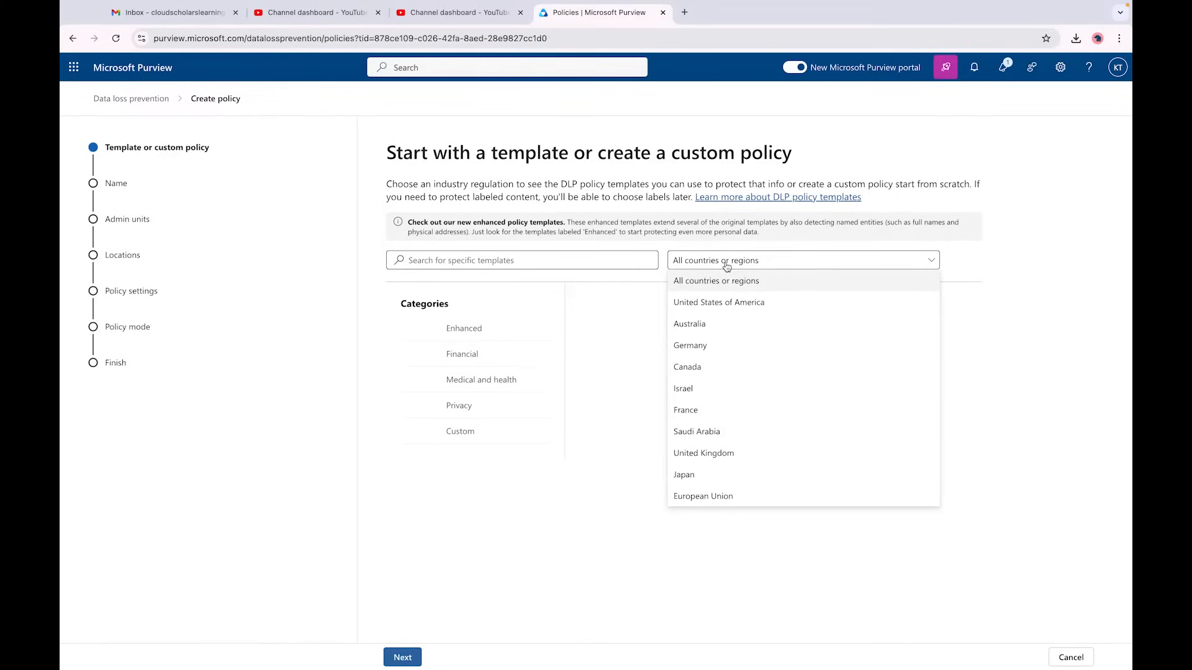
left_click(719, 303)
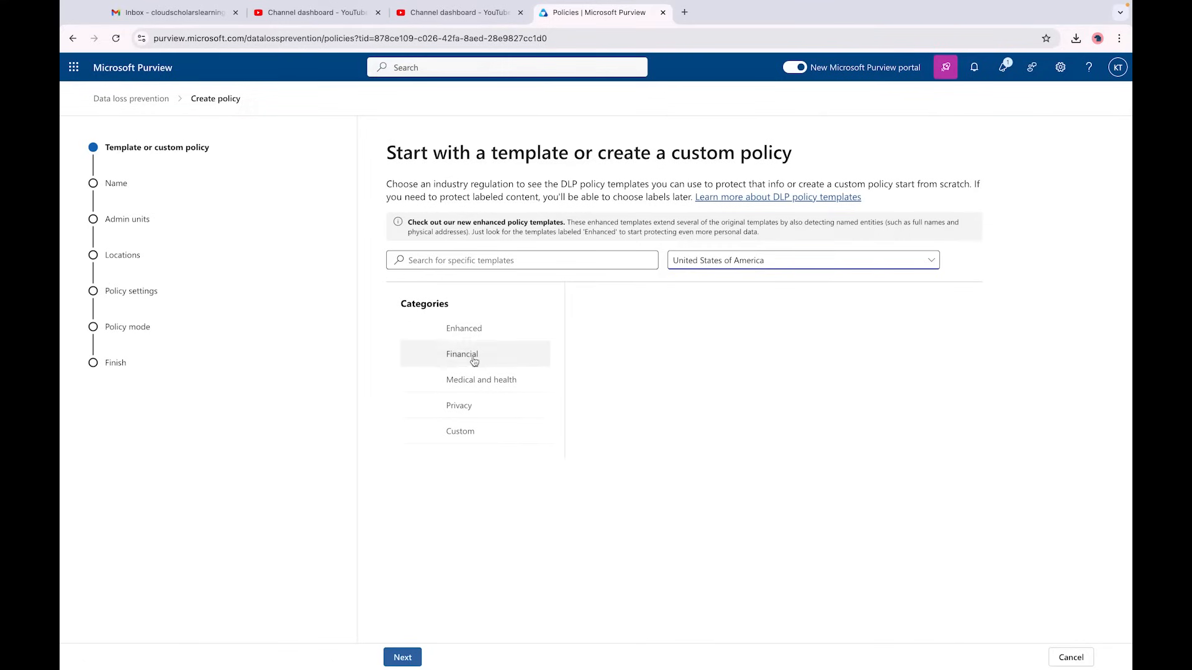
left_click(476, 335)
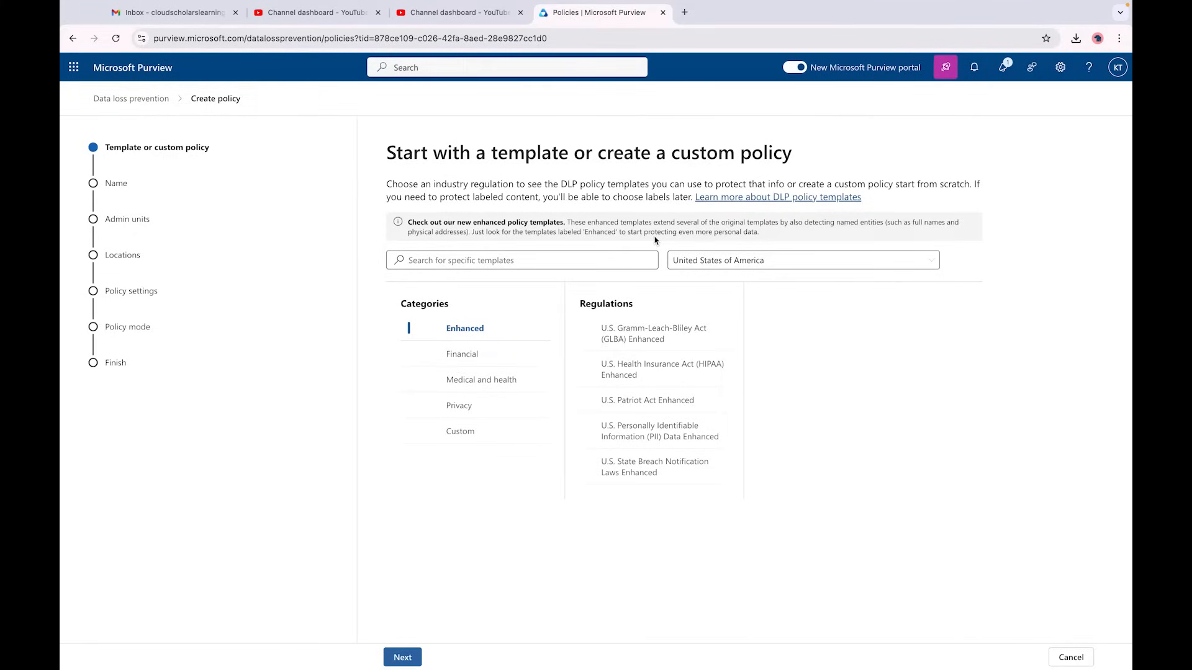
left_click(631, 401)
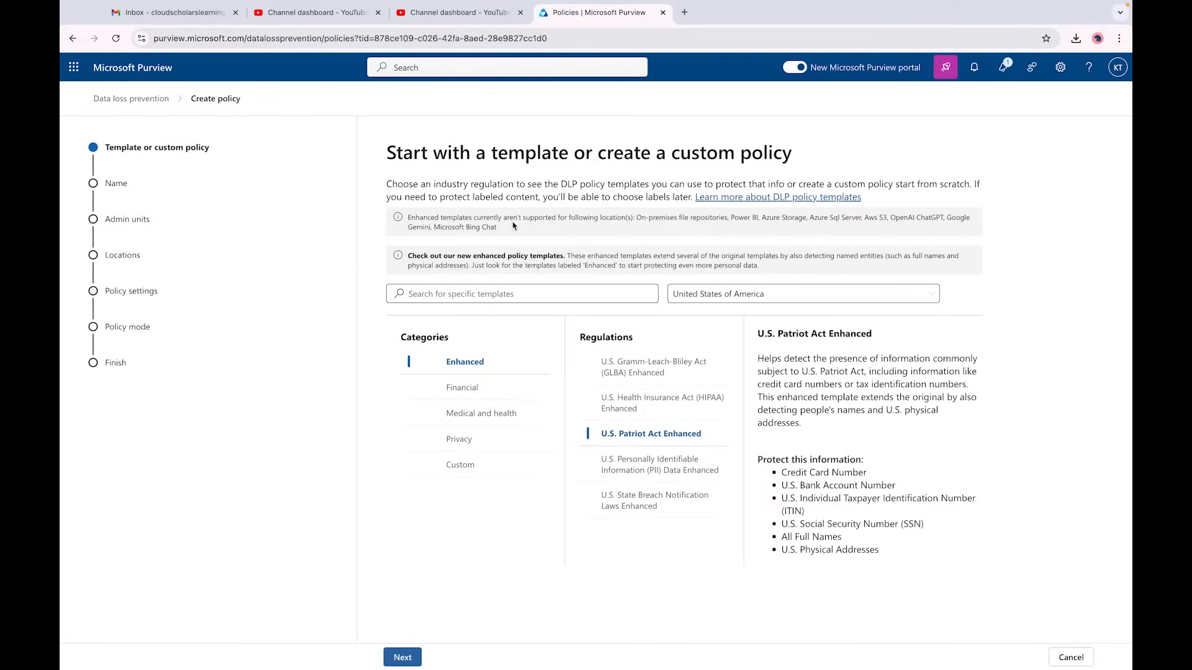
left_click(402, 658)
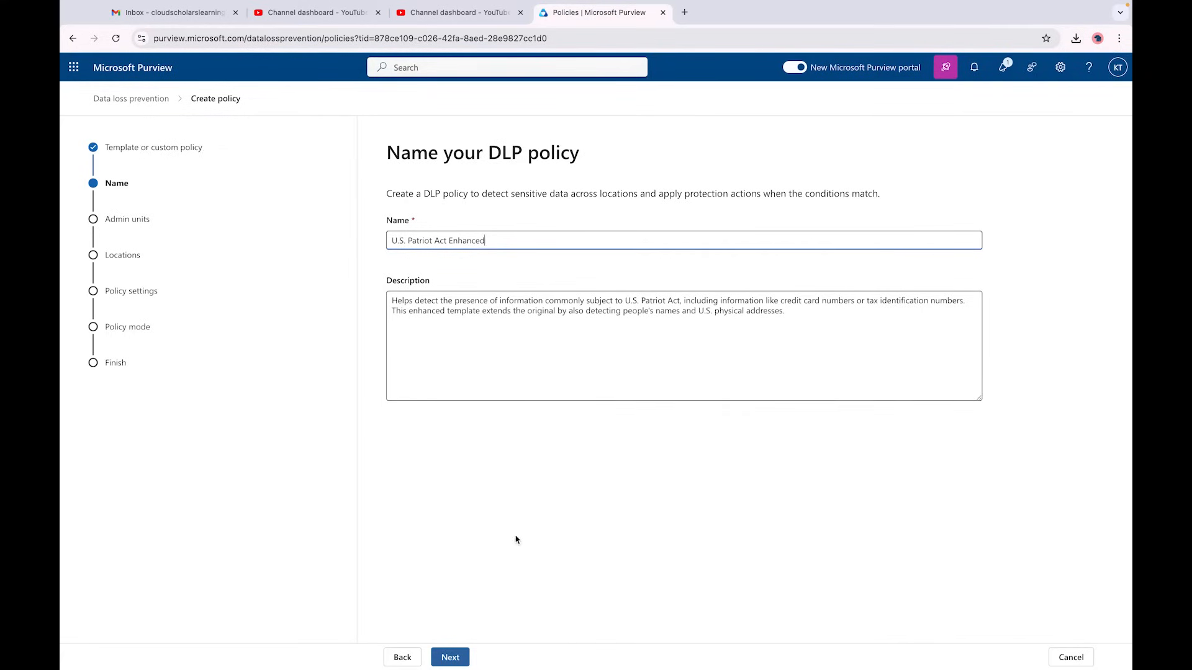
- Keep the template's policy name and the full-directory admin units, and exclude On-premises repositories from the policy locations
left_click(450, 660)
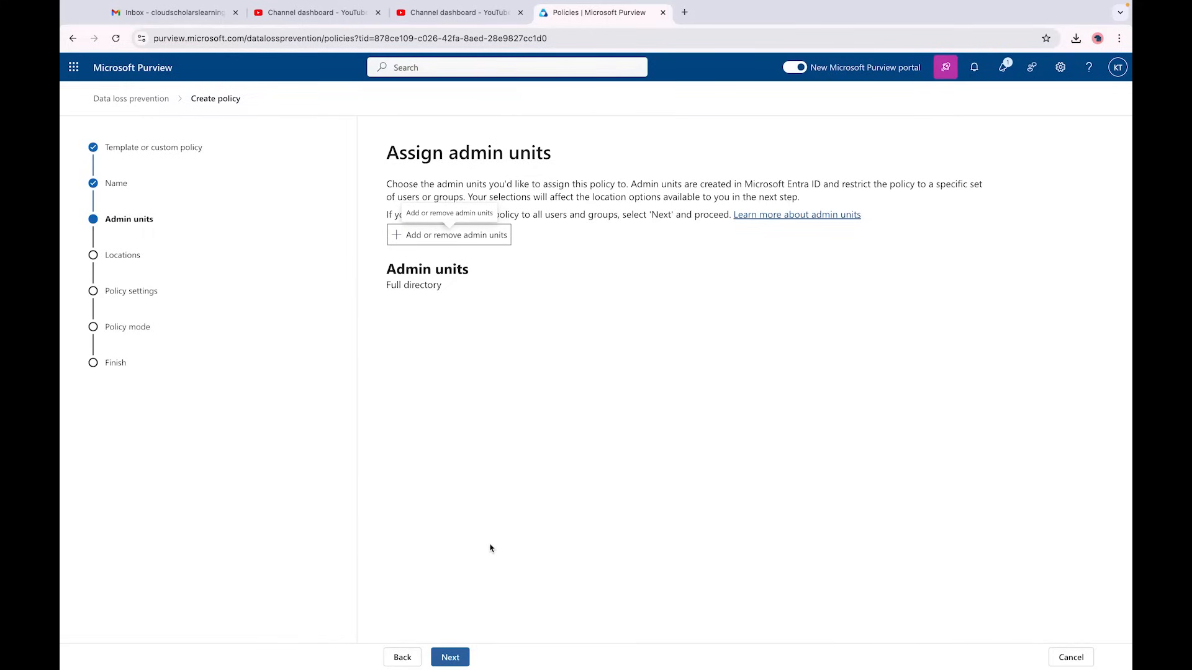
left_click(455, 660)
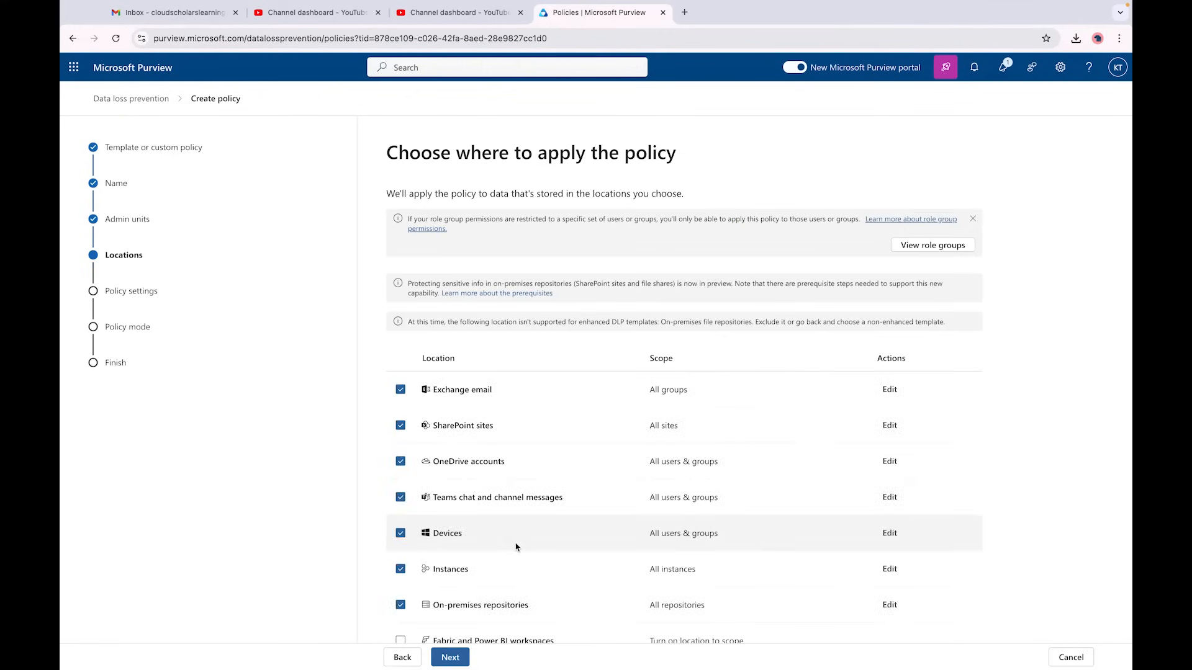
scroll(564, 389, "down", 1)
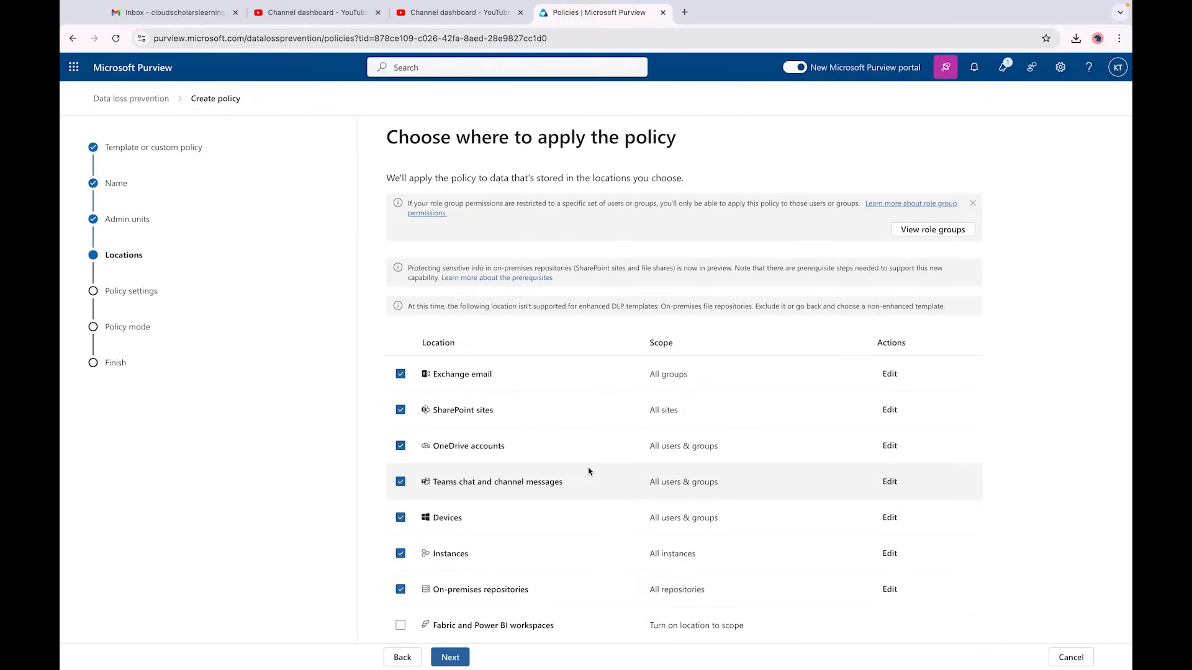
left_click(400, 592)
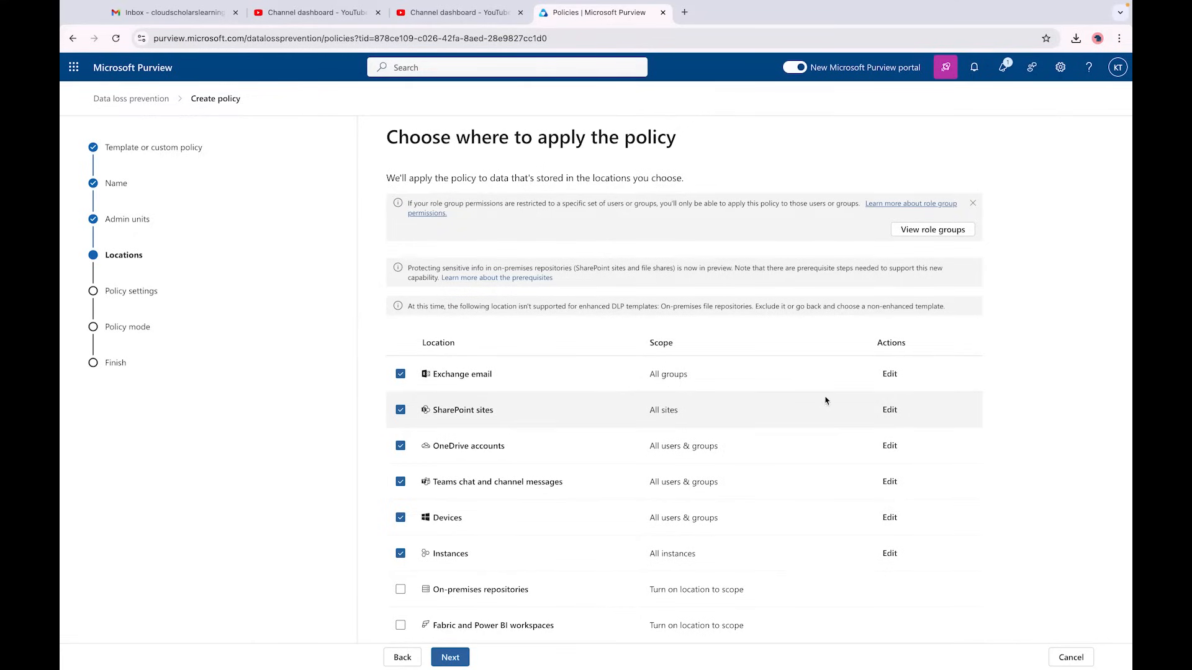
- Examine the scope options for SharePoint sites and for Teams chat and channel messages, including the selectable users and groups
left_click(890, 411)
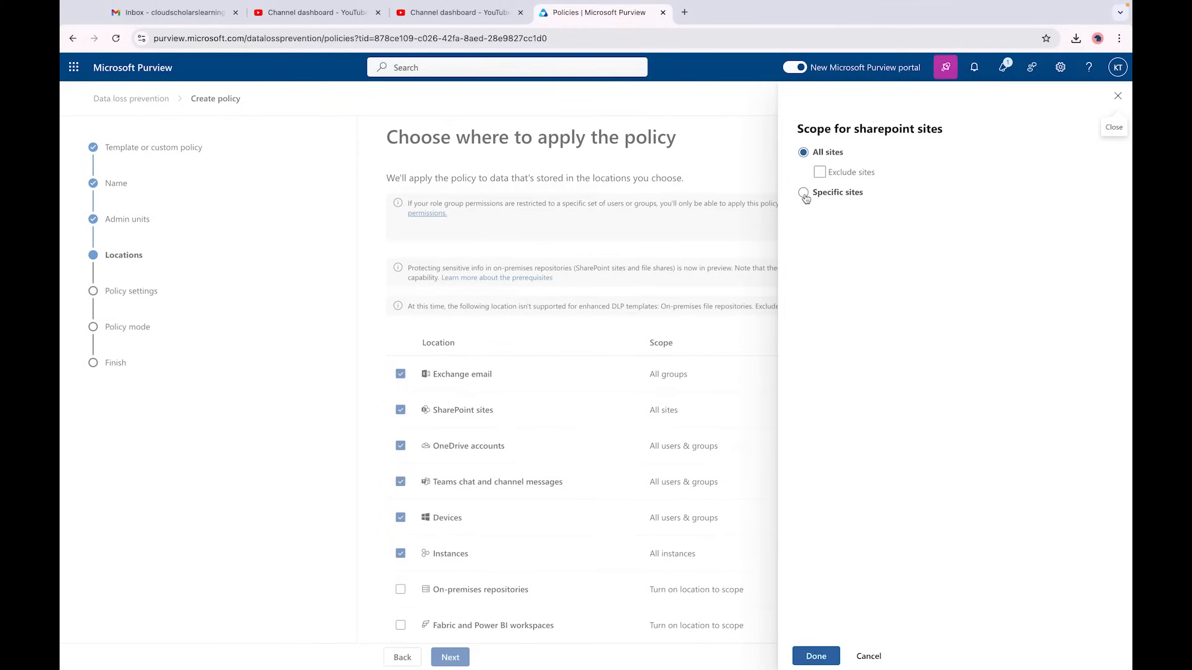
left_click(820, 173)
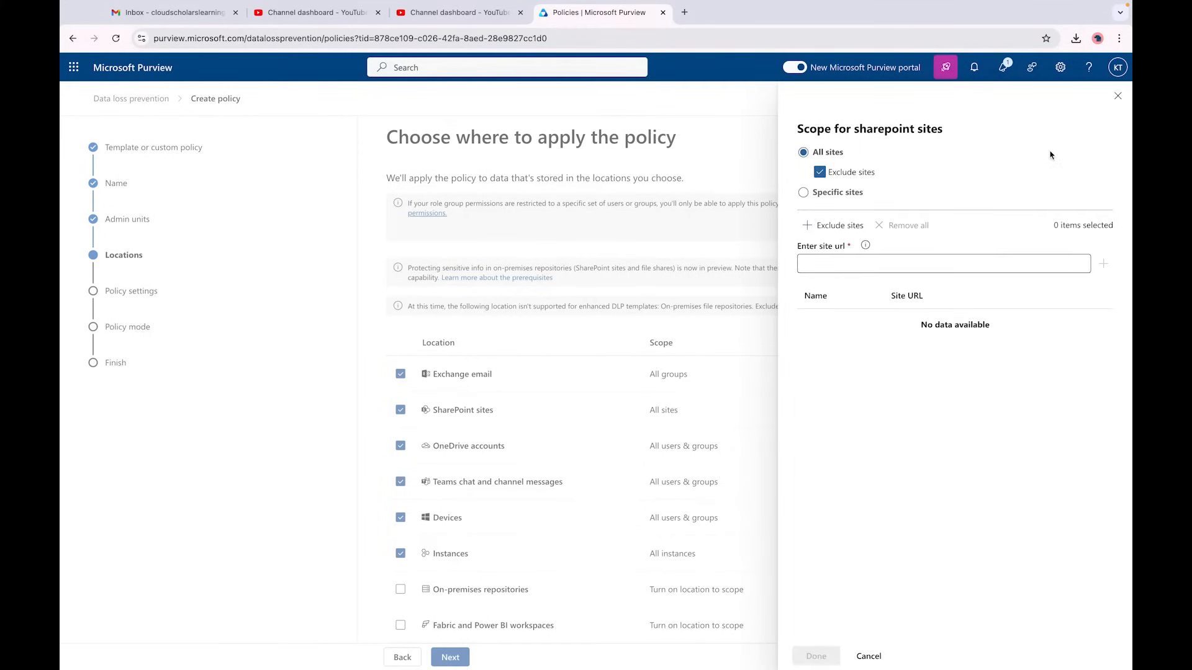
left_click(1118, 98)
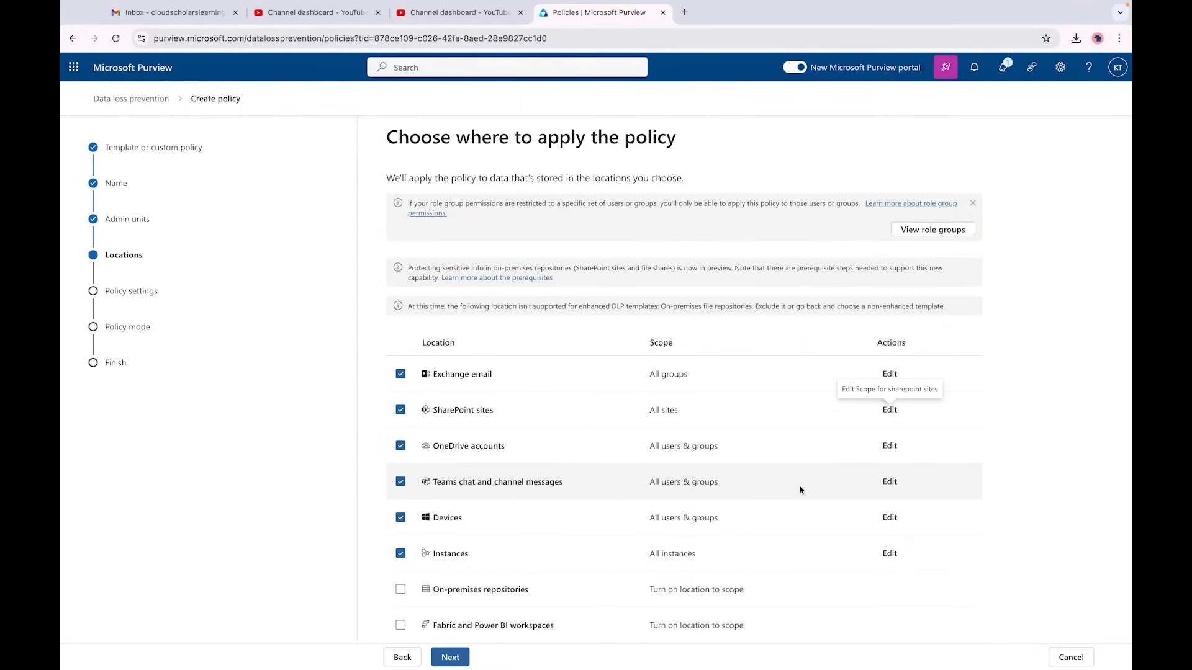
left_click(889, 483)
left_click(803, 192)
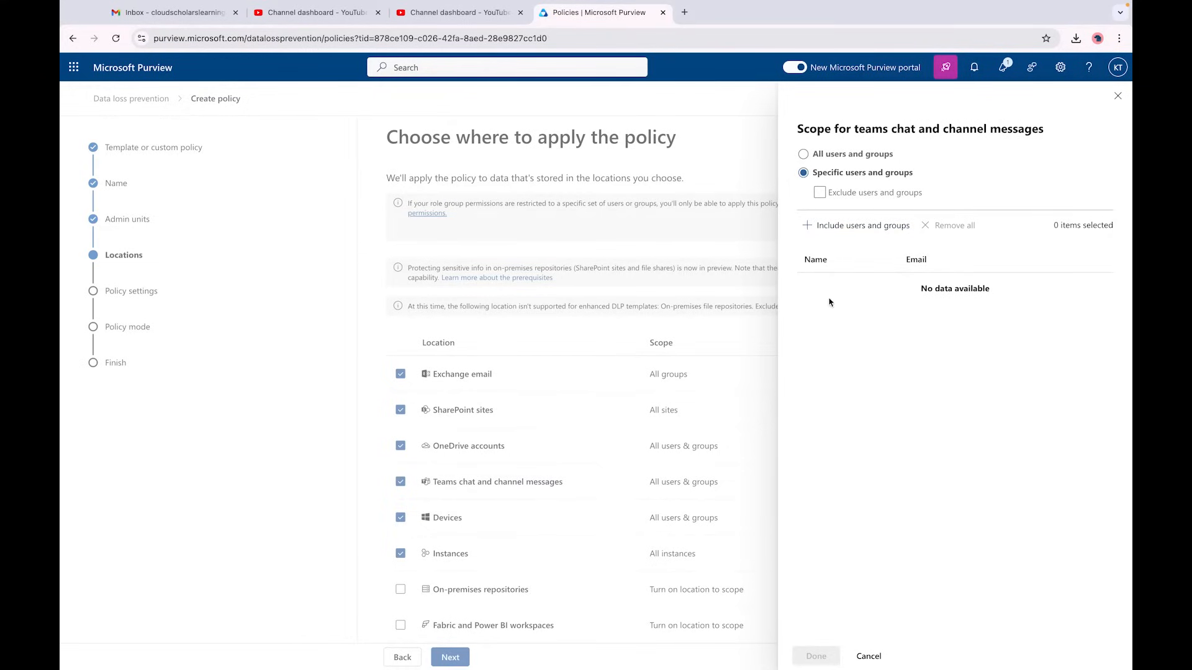
left_click(810, 226)
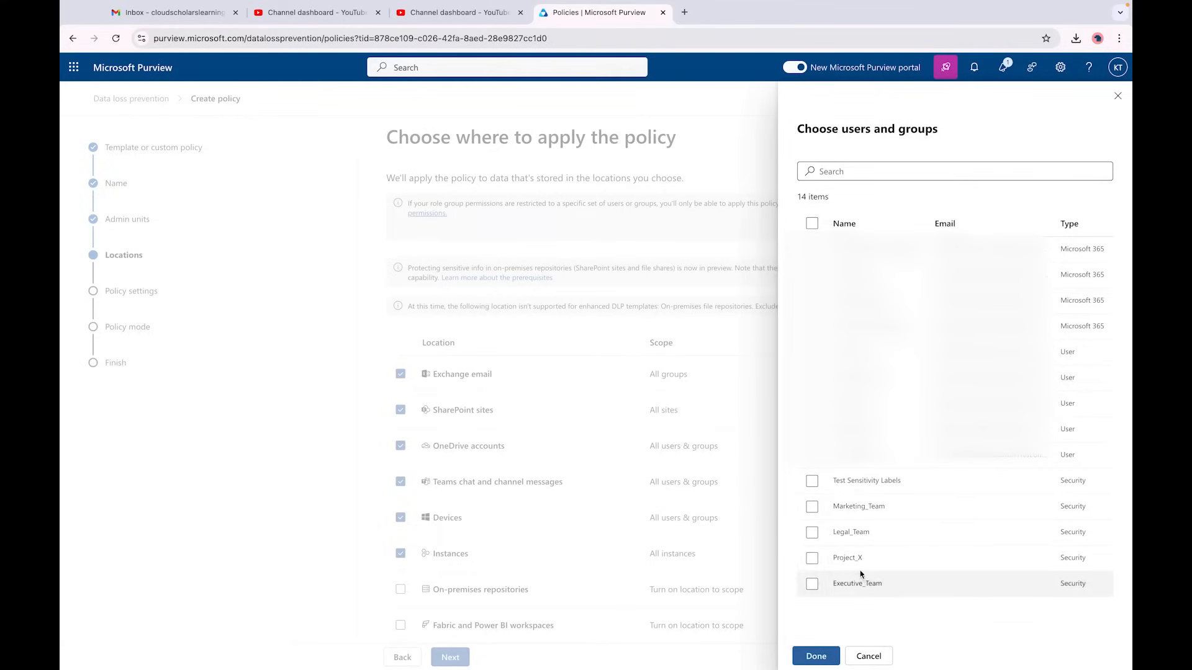
left_click(1119, 97)
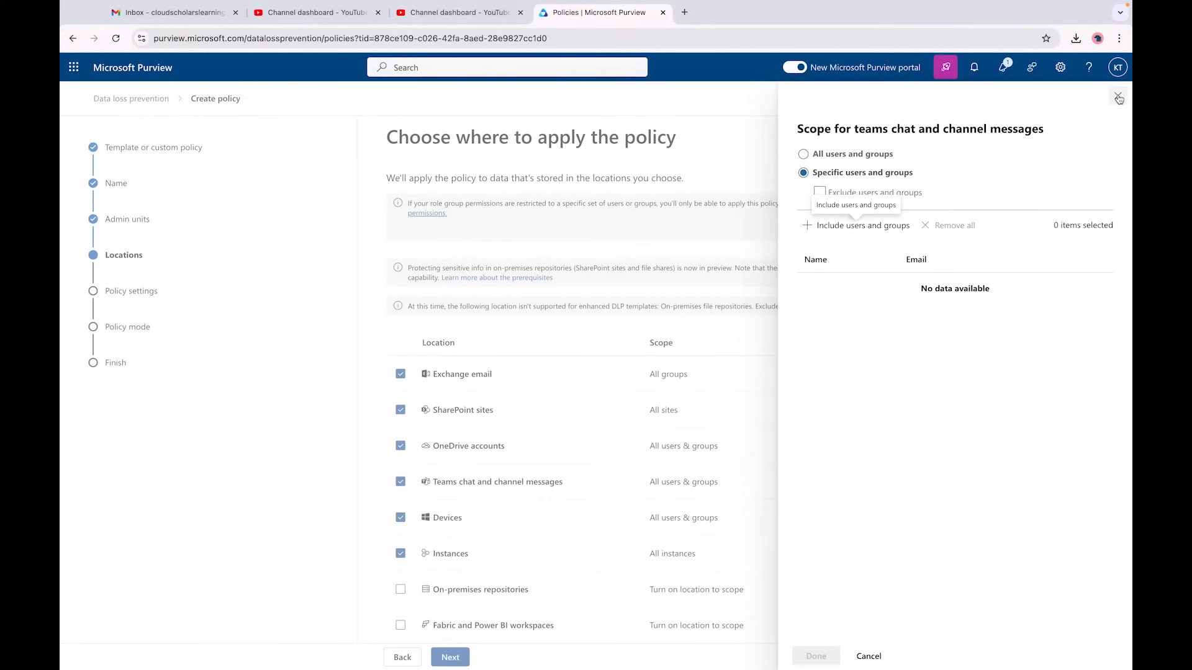
left_click(1118, 98)
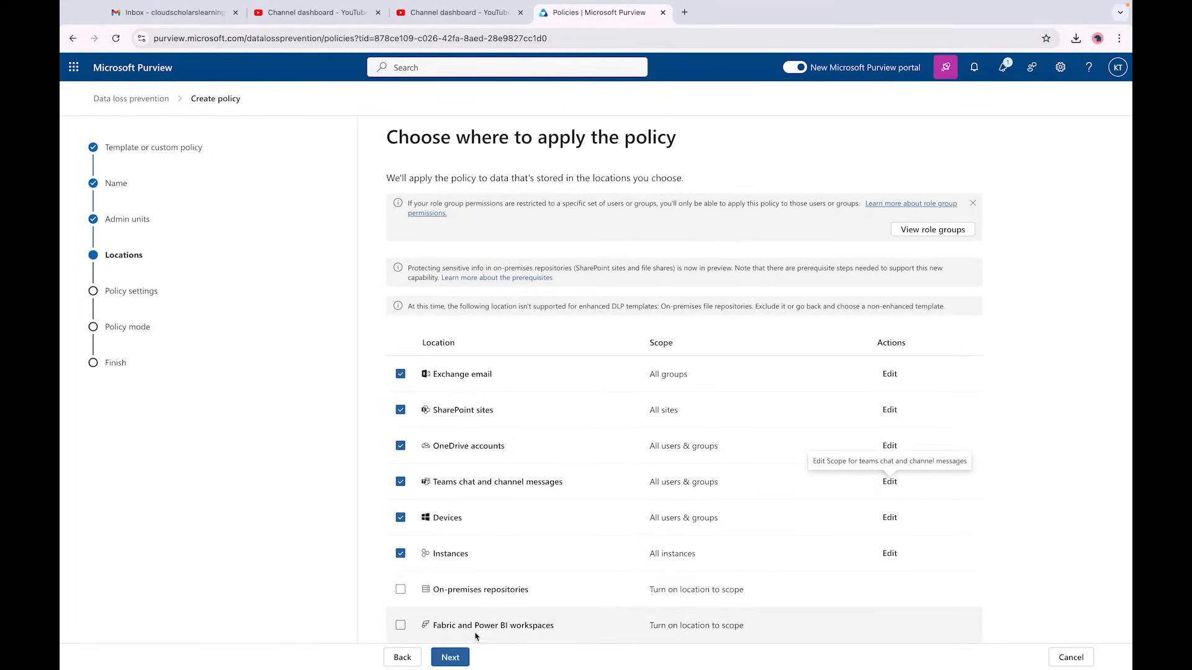
- Accept the locations, keep the template's default policy settings and open the info-to-protect conditions for editing
left_click(458, 657)
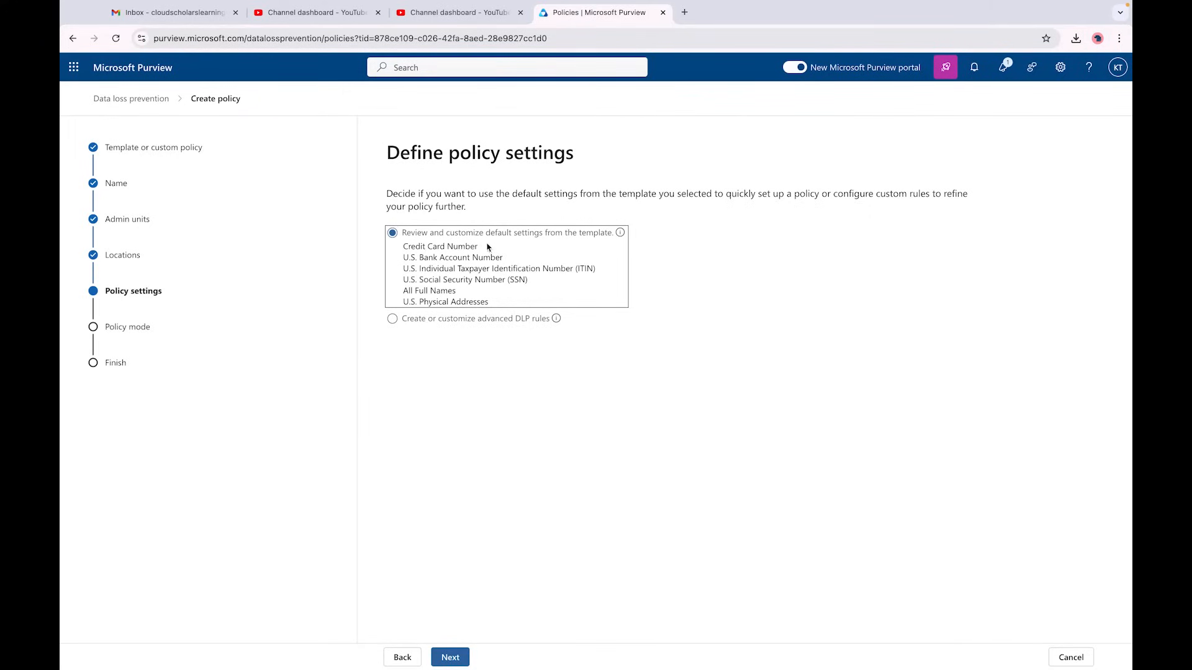
left_click(458, 659)
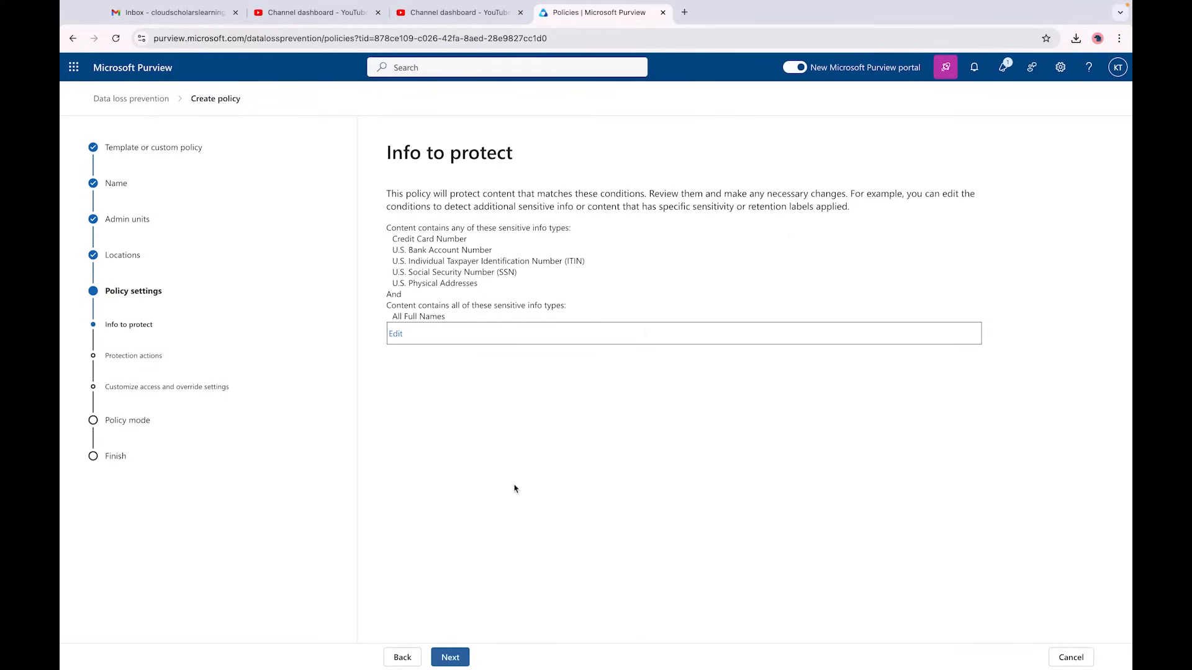
left_click(396, 335)
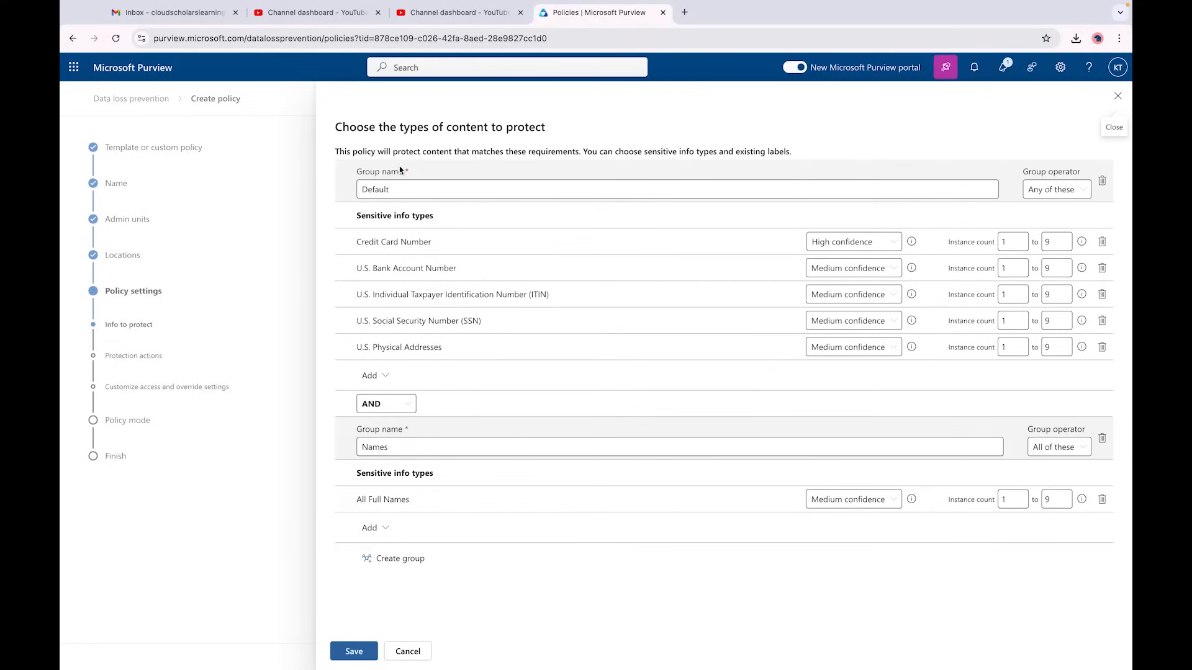
- Rename the first group of content to protect, Default, as Group 1
left_click_drag(405, 186, 309, 189)
type("Grou")
key("BackSpace")
key("BackSpace")
type("oup 1")
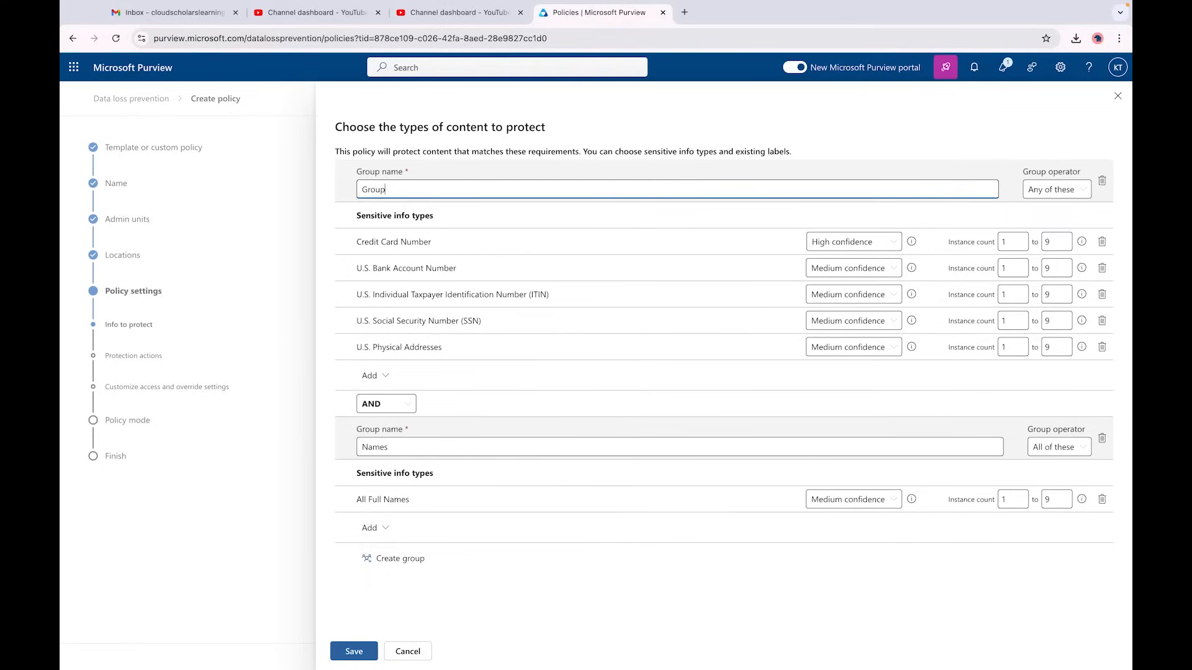
key("BackSpace")
key("BackSpace")
key("BackSpace")
key("BackSpace")
key("BackSpace")
key("BackSpace")
key("BackSpace")
type("Default2")
key("BackSpace")
key("BackSpace")
key("BackSpace")
key("BackSpace")
key("BackSpace")
key("BackSpace")
key("BackSpace")
key("BackSpace")
key("BackSpace")
key("BackSpace")
key("BackSpace")
key("BackSpace")
key("BackSpace")
type("M")
key("BackSpace")
key("BackSpace")
type("Medium Confidence")
key("ctrl+z")
key("ctrl+z")
key("ctrl+z")
key("ctrl+z")
key("ctrl+z")
key("ctrl+z")
key("ctrl+z")
key("ctrl+z")
key("ctrl+z")
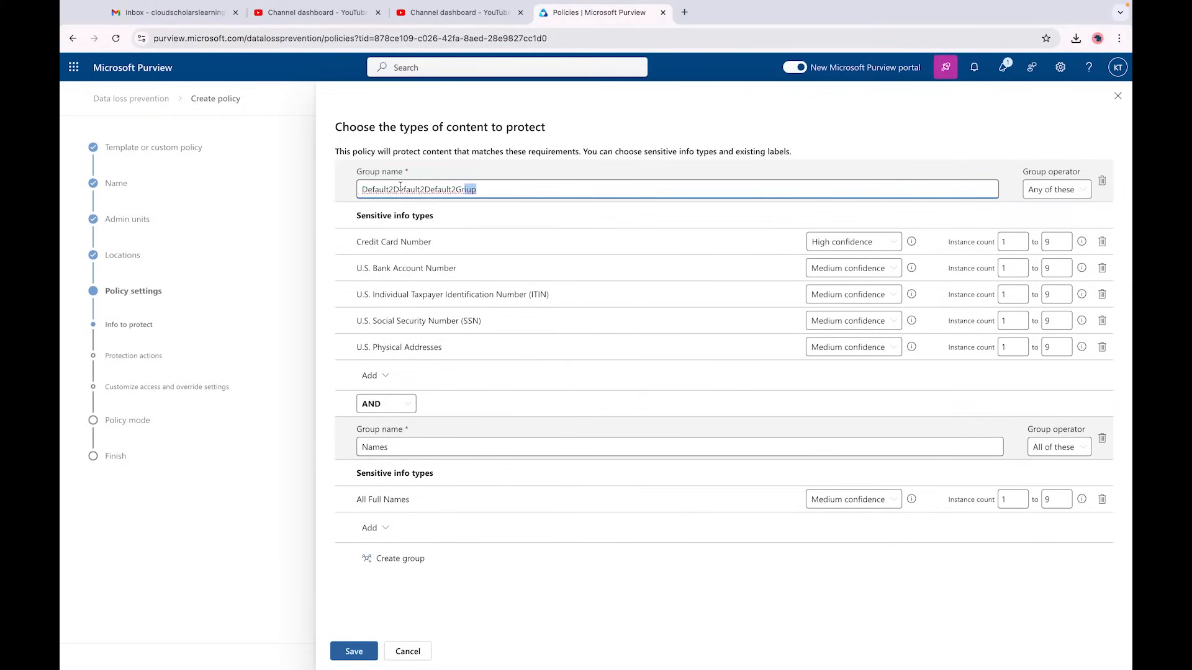
type("Group 1")
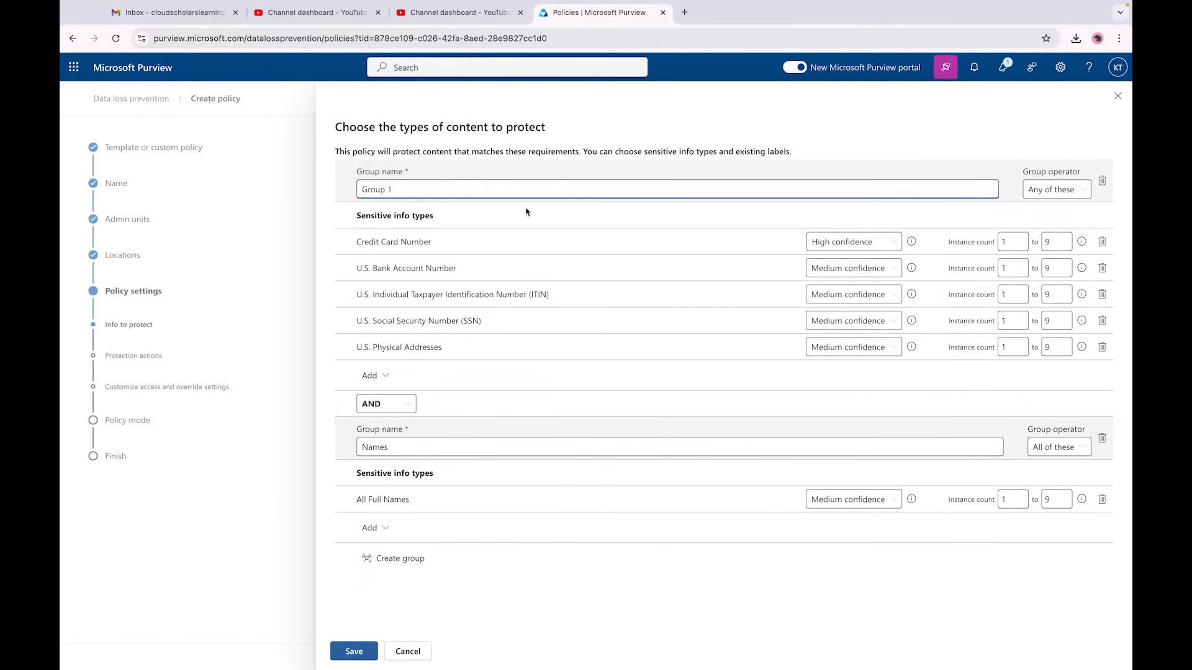
- Examine the choices for Group 1's operator, the Credit Card Number confidence level and the operator joining the two groups
left_click(1061, 194)
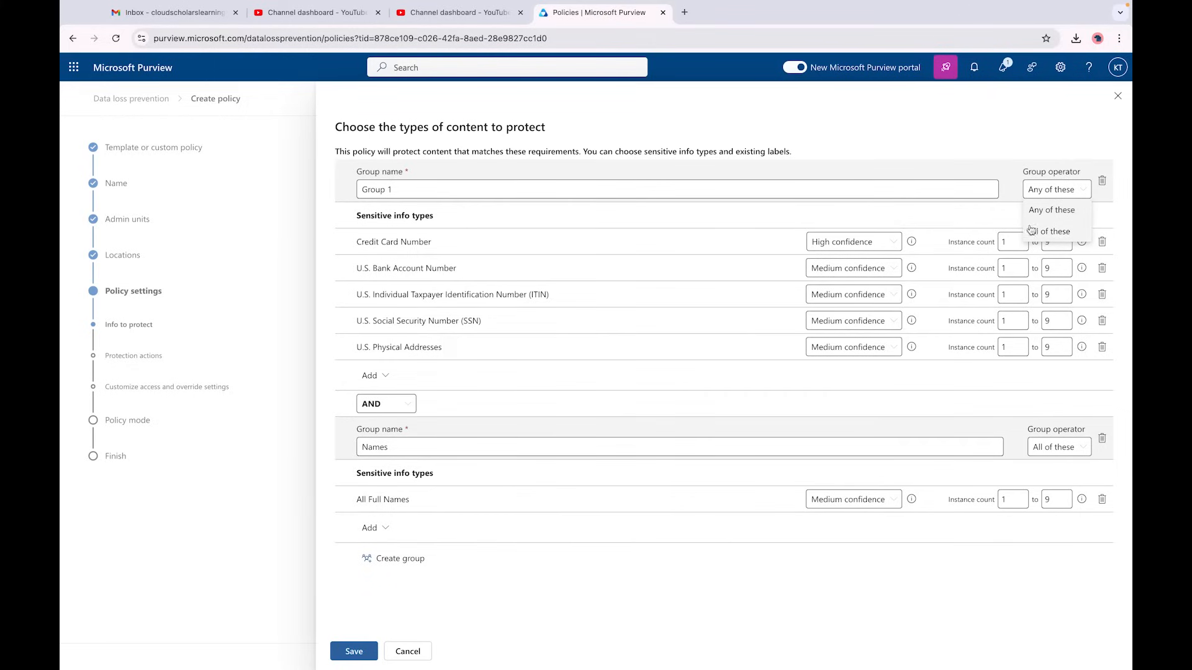
left_click(967, 217)
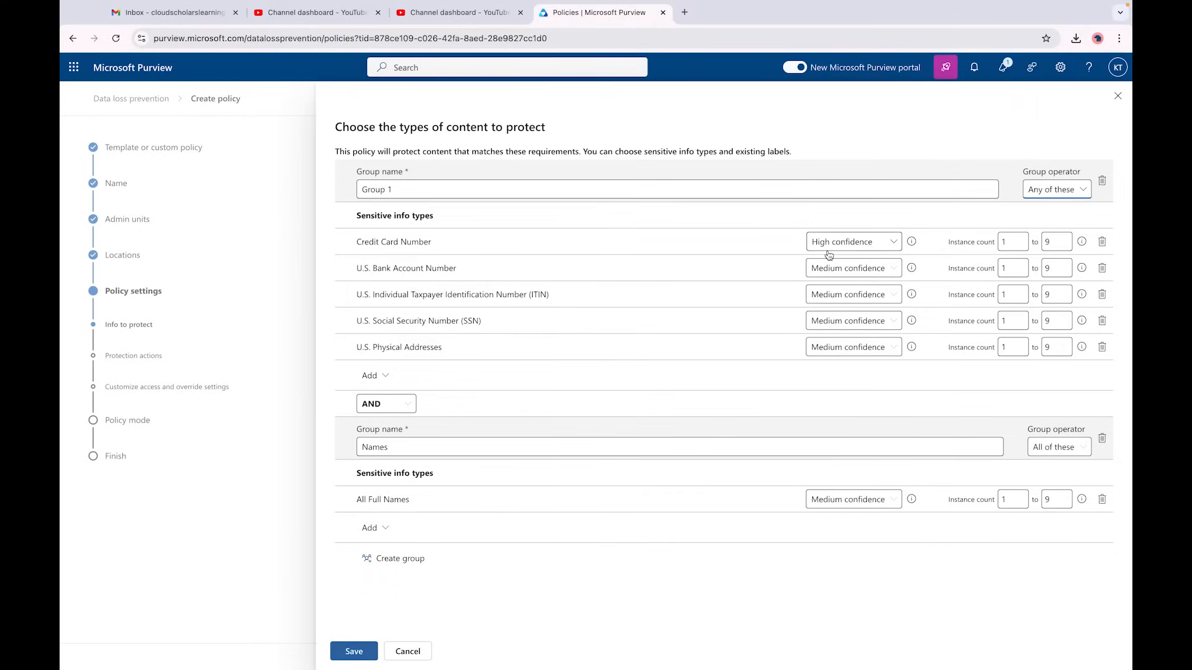
left_click(862, 249)
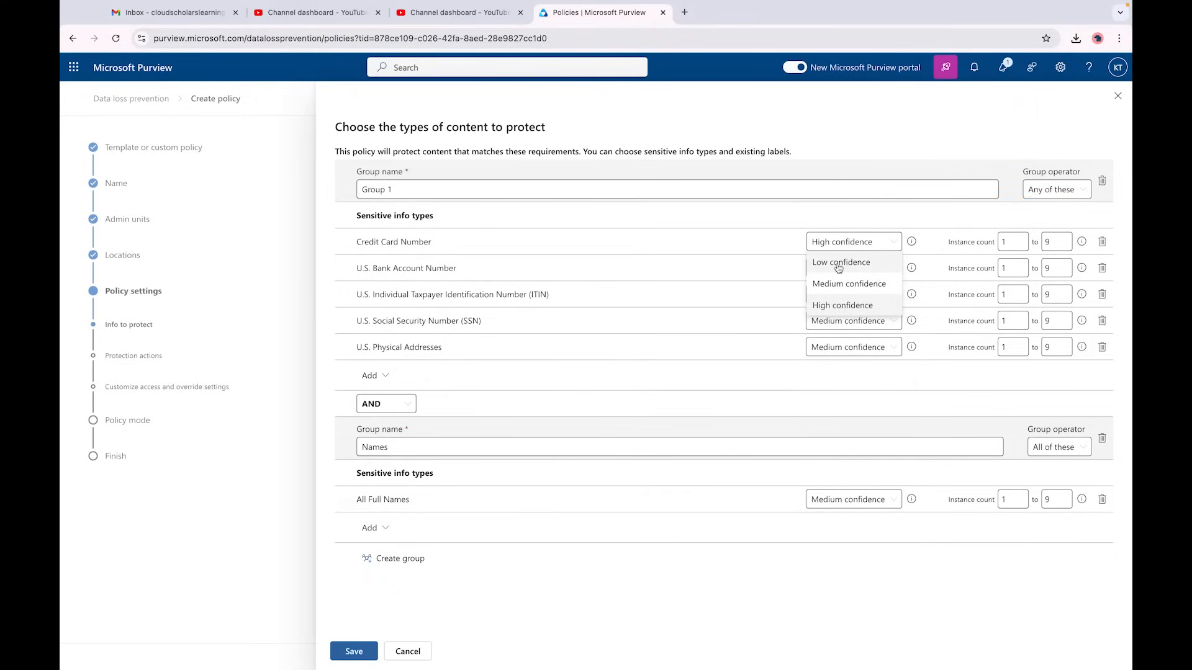
left_click(887, 219)
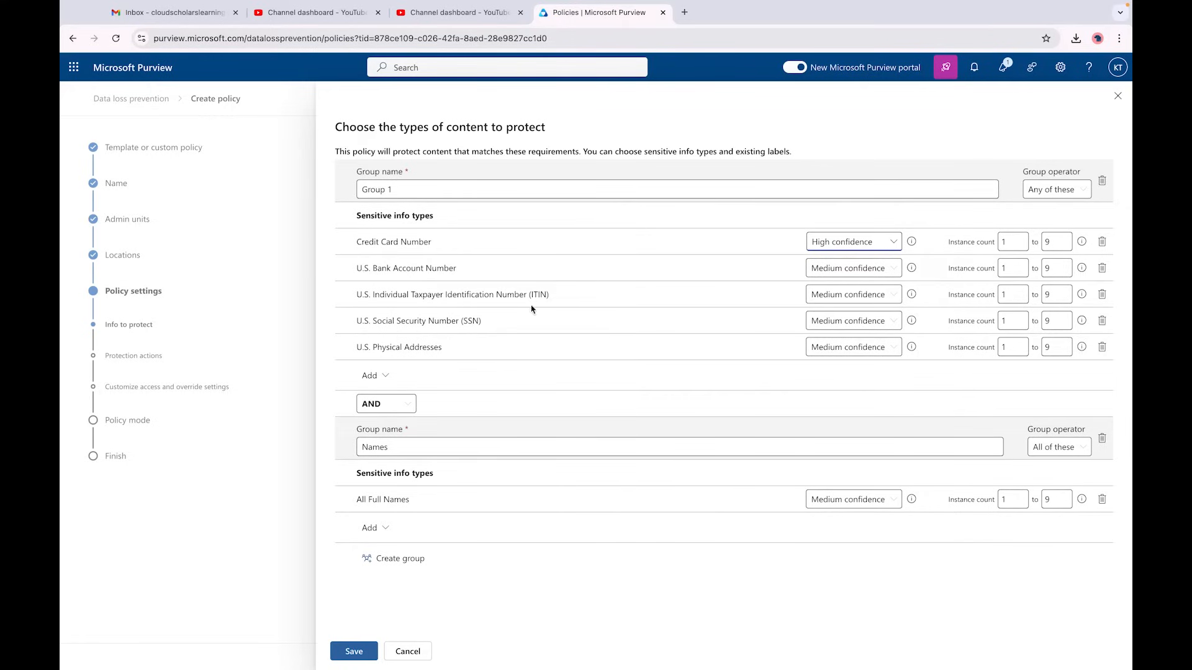
left_click(409, 410)
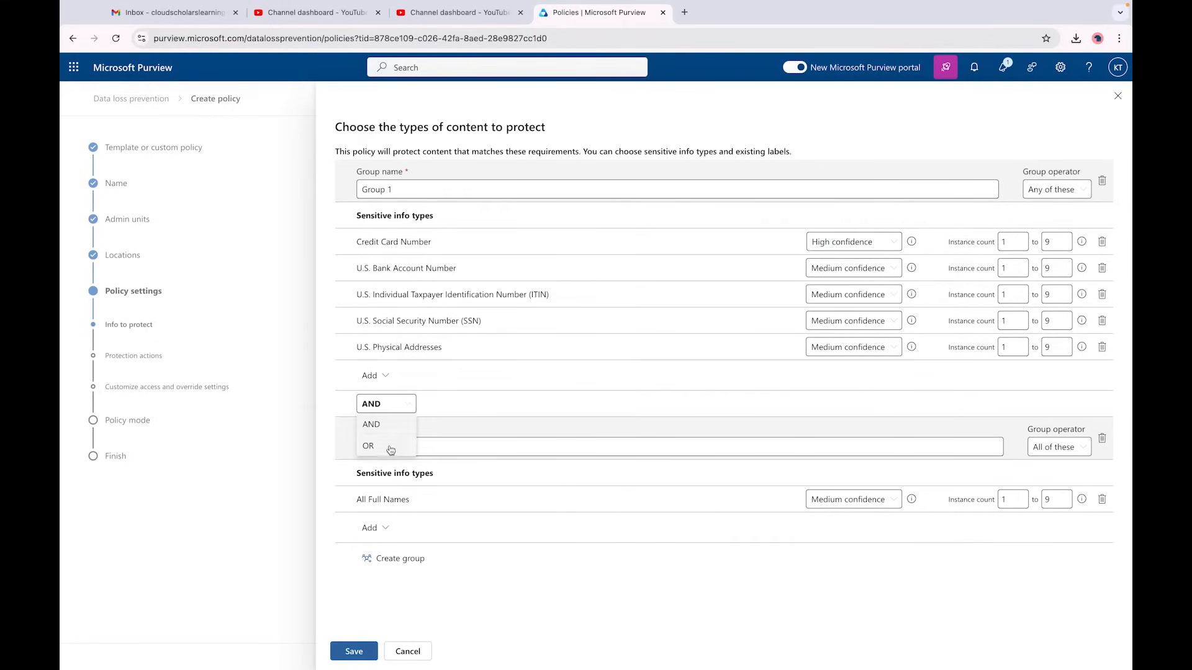
left_click(515, 407)
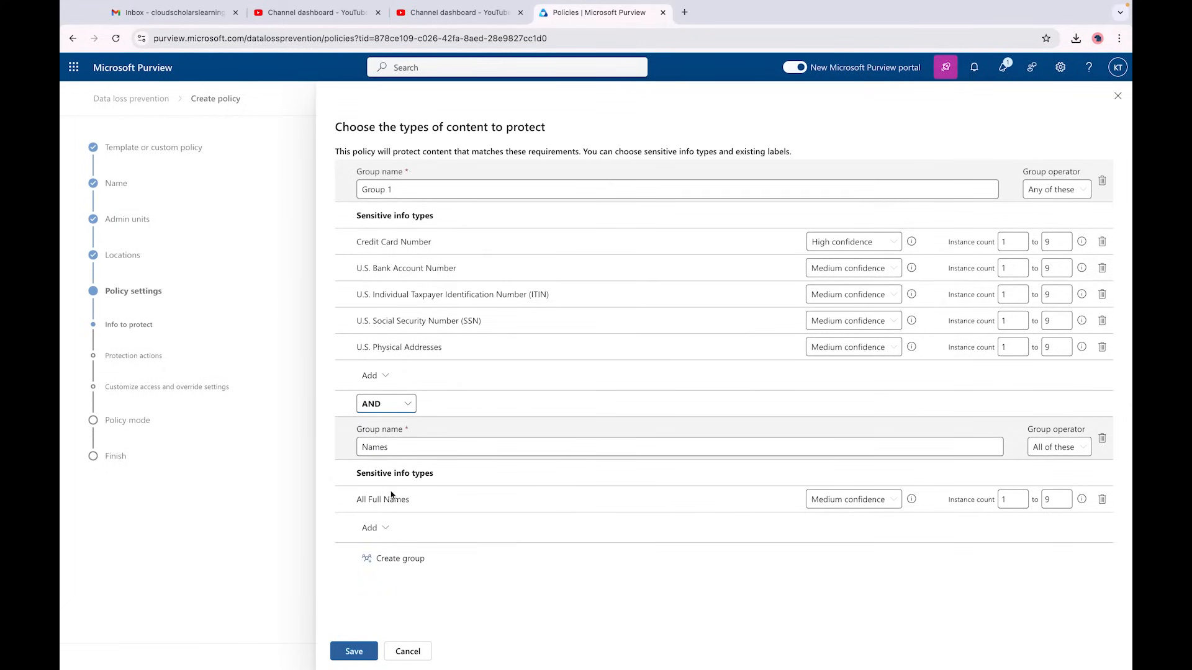
- Search the sensitive info types for "credit" and add Credit Card Number to the Names group
left_click(386, 529)
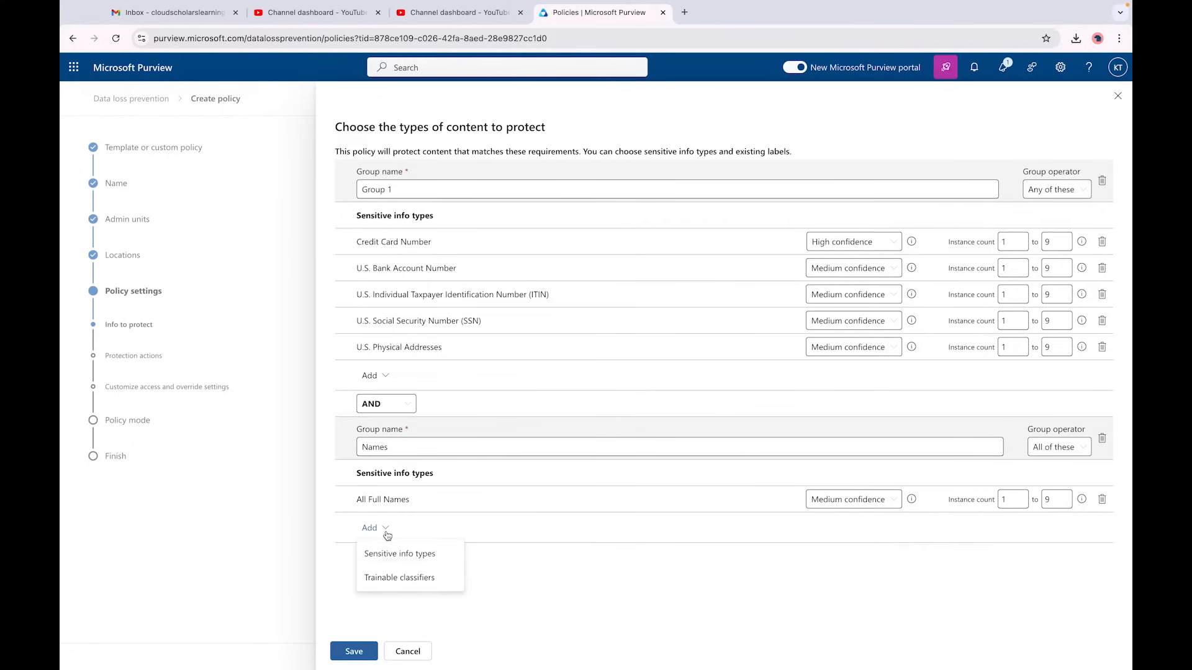
left_click(406, 559)
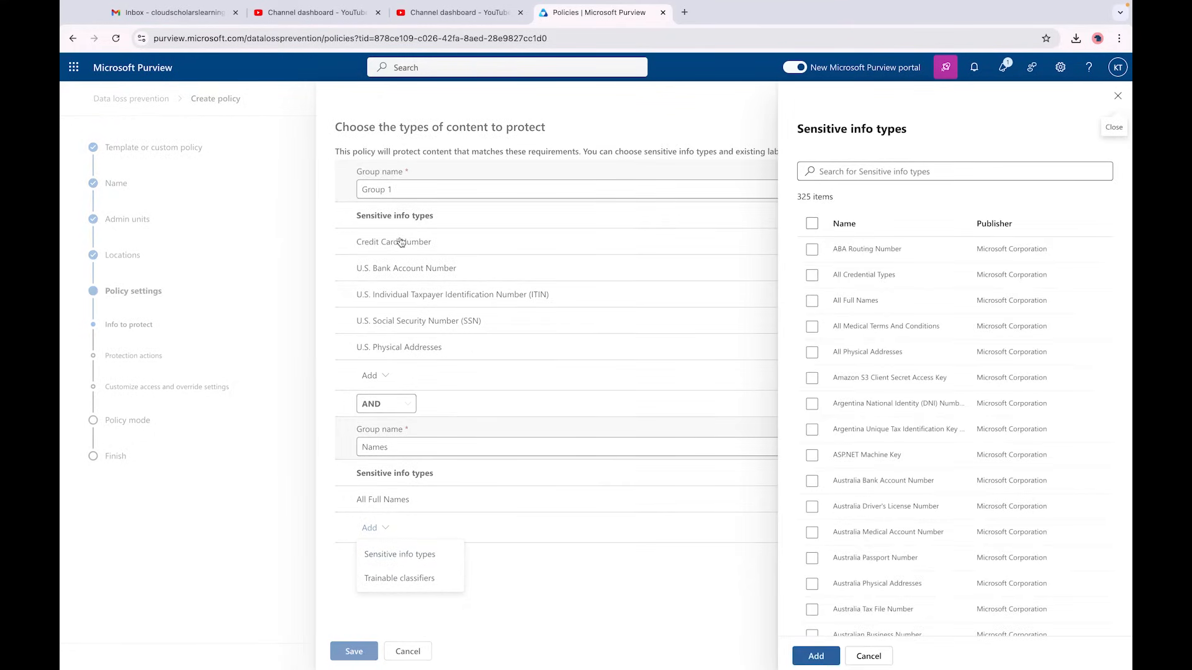
left_click(853, 170)
type("credit")
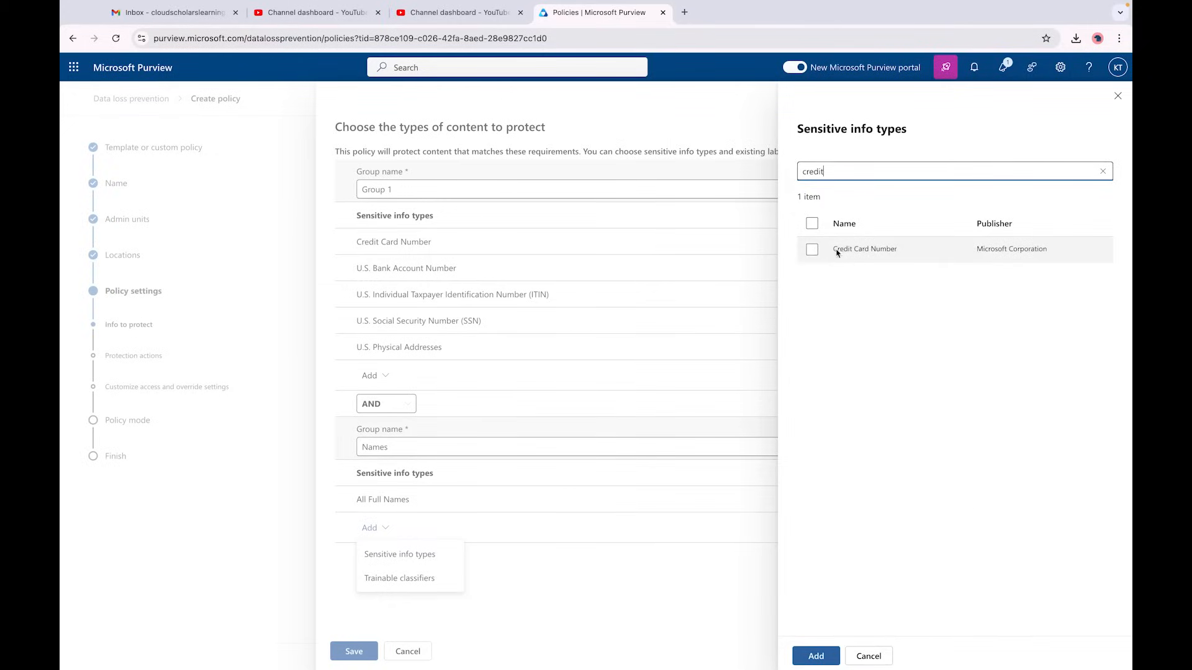
left_click(812, 249)
left_click(816, 654)
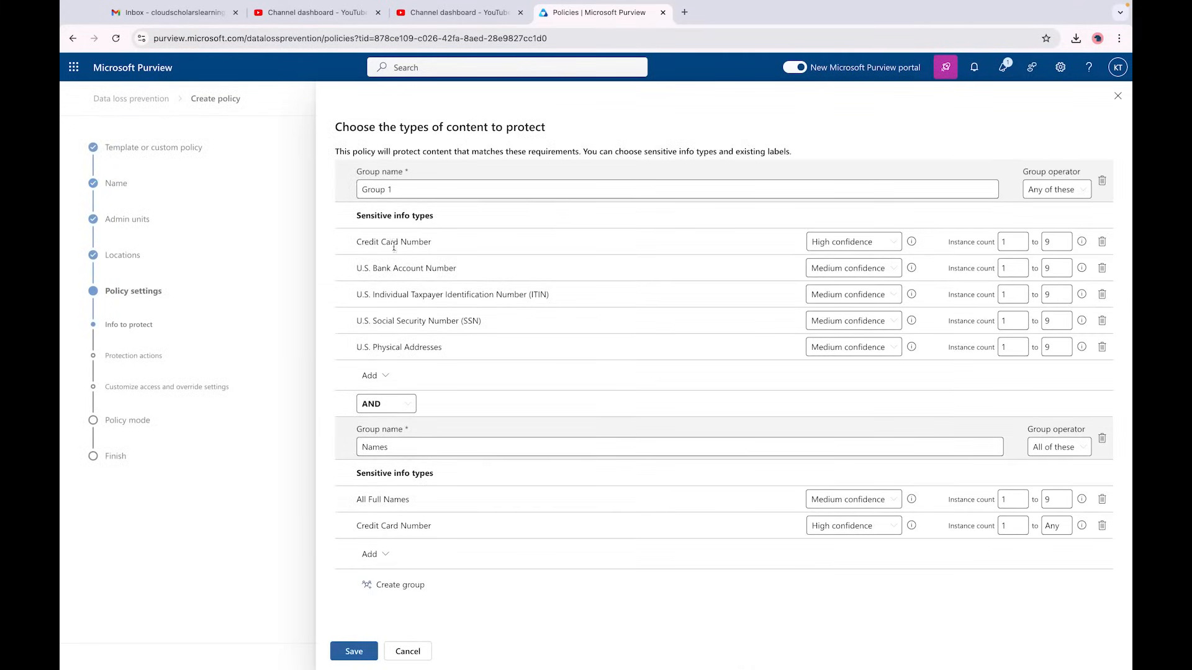
- Set the confidence level of Group 1's Credit Card Number to Medium confidence
left_click(896, 244)
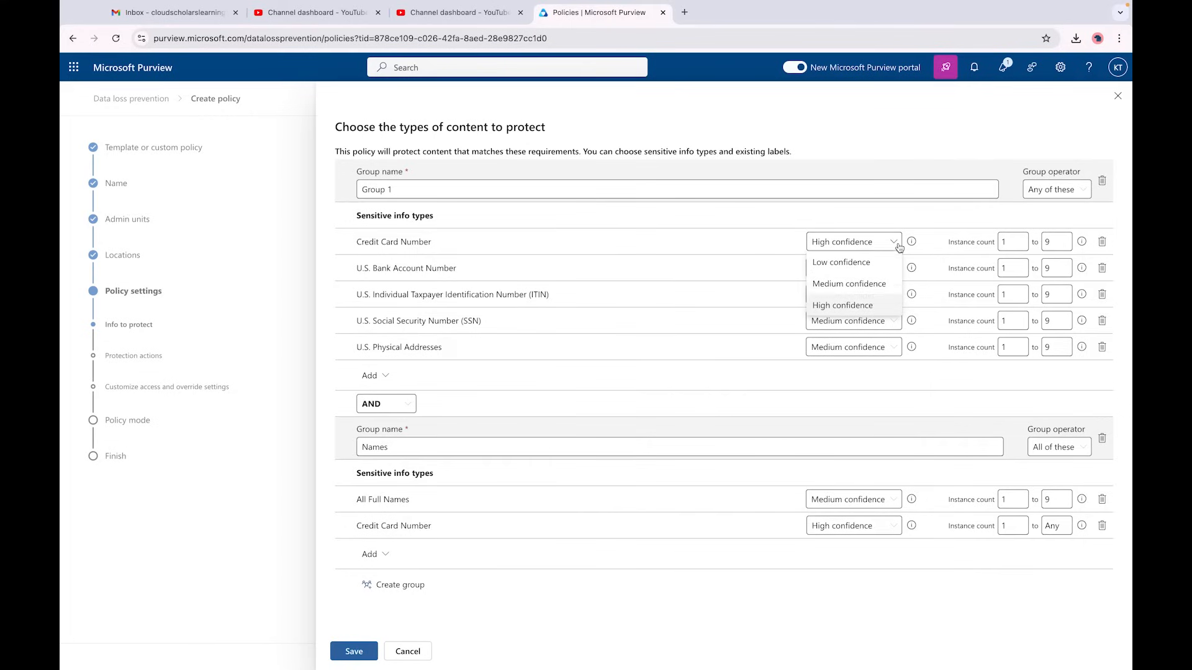
left_click(862, 288)
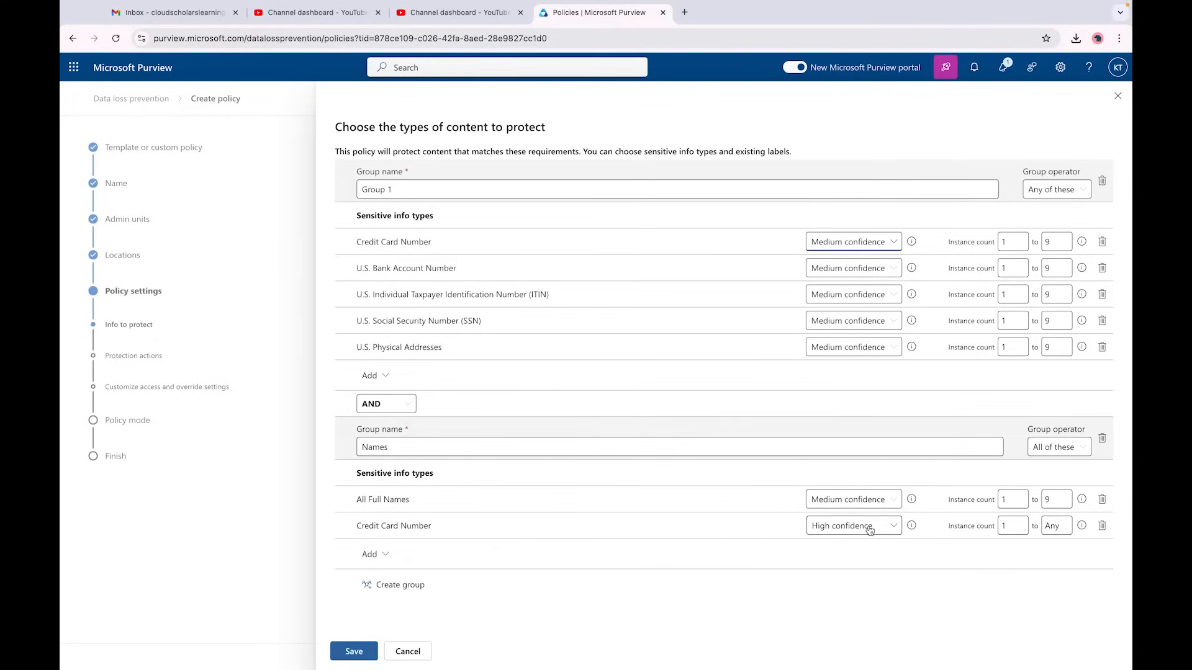
- Set the instance count of Credit Card Number in the Names group to 200 to 500
double_click(1021, 525)
type("10")
left_click(1066, 525)
double_click(1066, 525)
left_click(1082, 529)
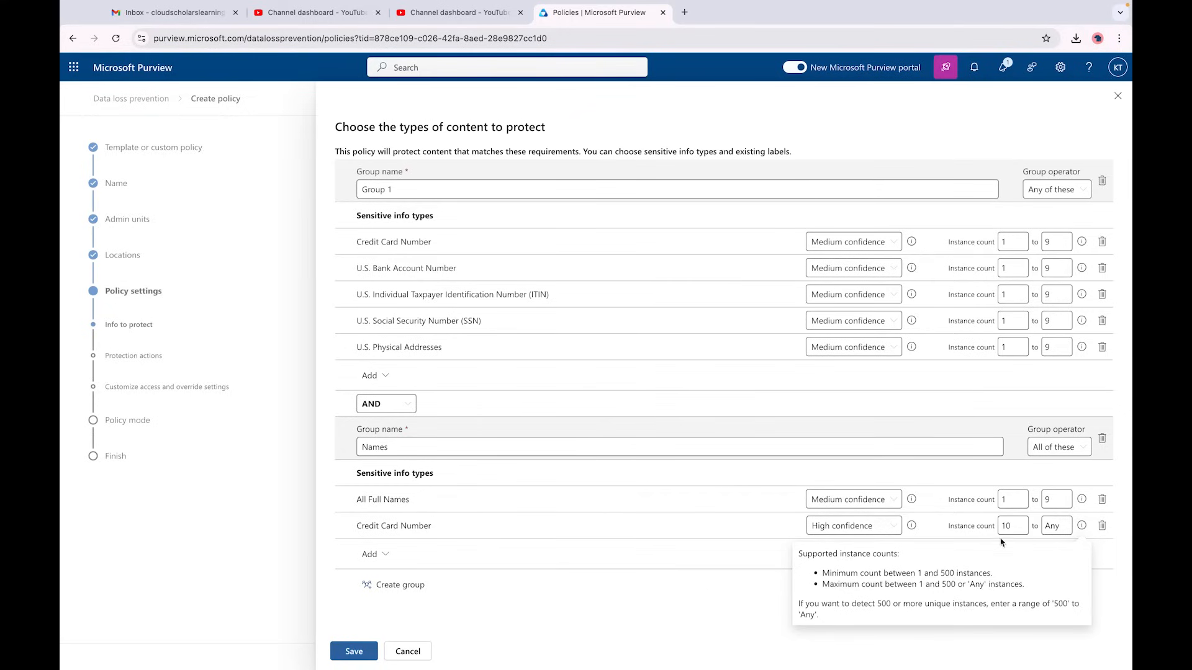
left_click_drag(1063, 526, 1000, 523)
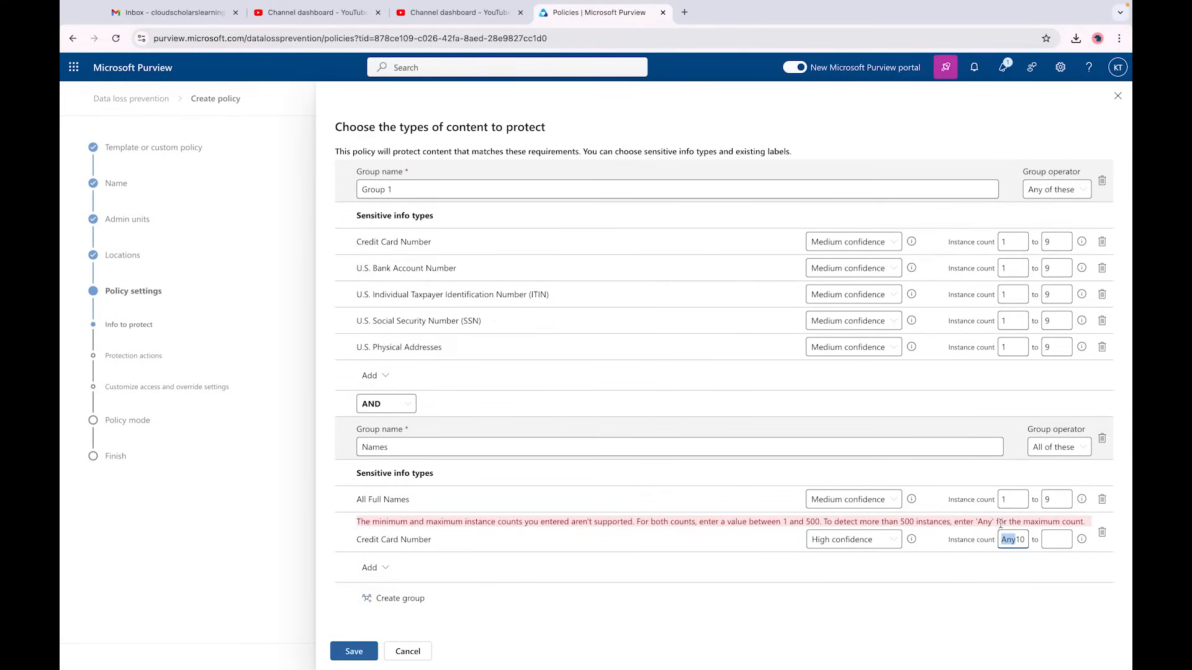
left_click(953, 582)
double_click(1017, 540)
left_click(1017, 540)
type("2")
left_click_drag(1018, 539, 905, 539)
key("BackSpace")
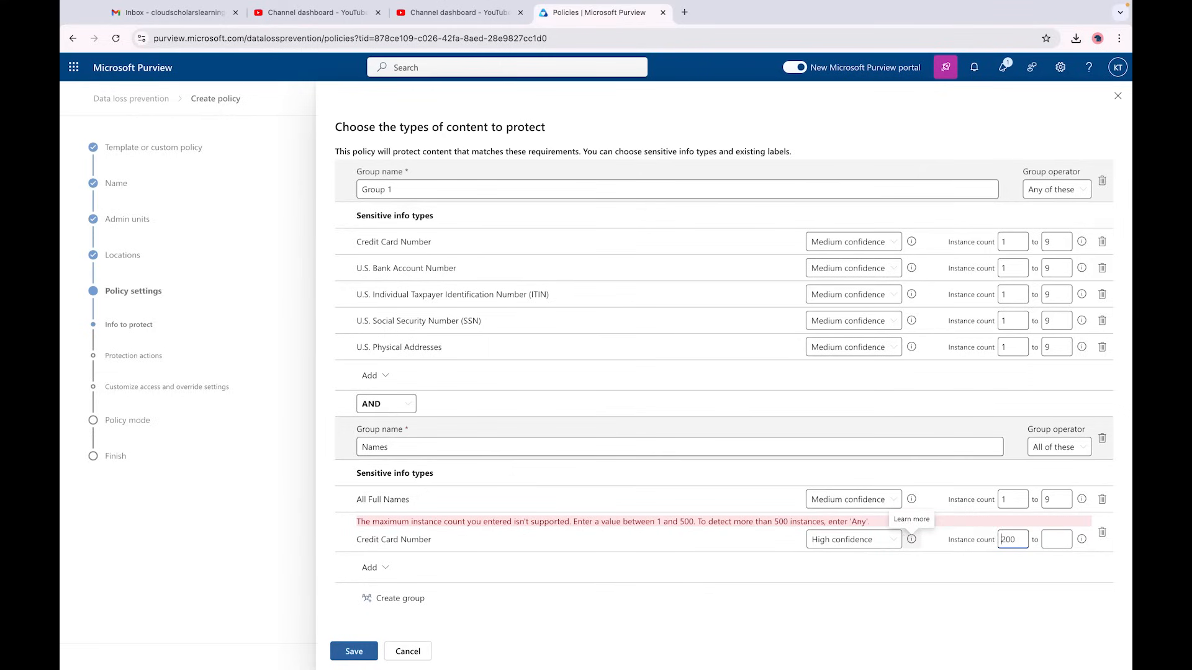
key("Tab")
type("500")
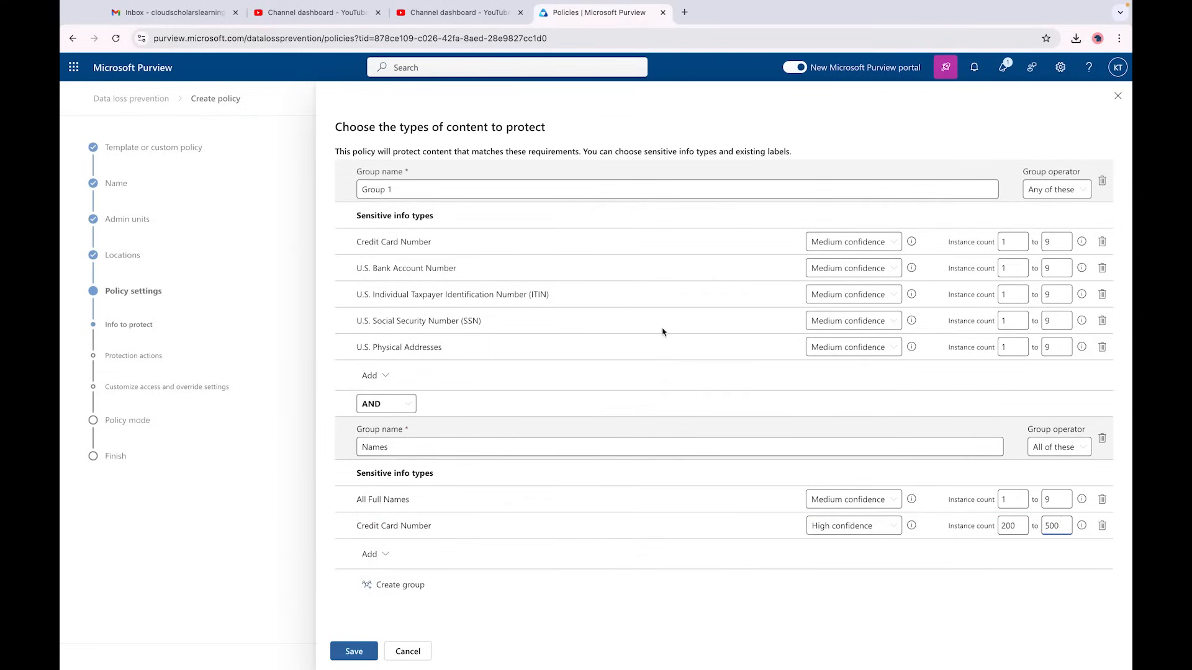
- Rename the Names group as Group 2
left_click(407, 445)
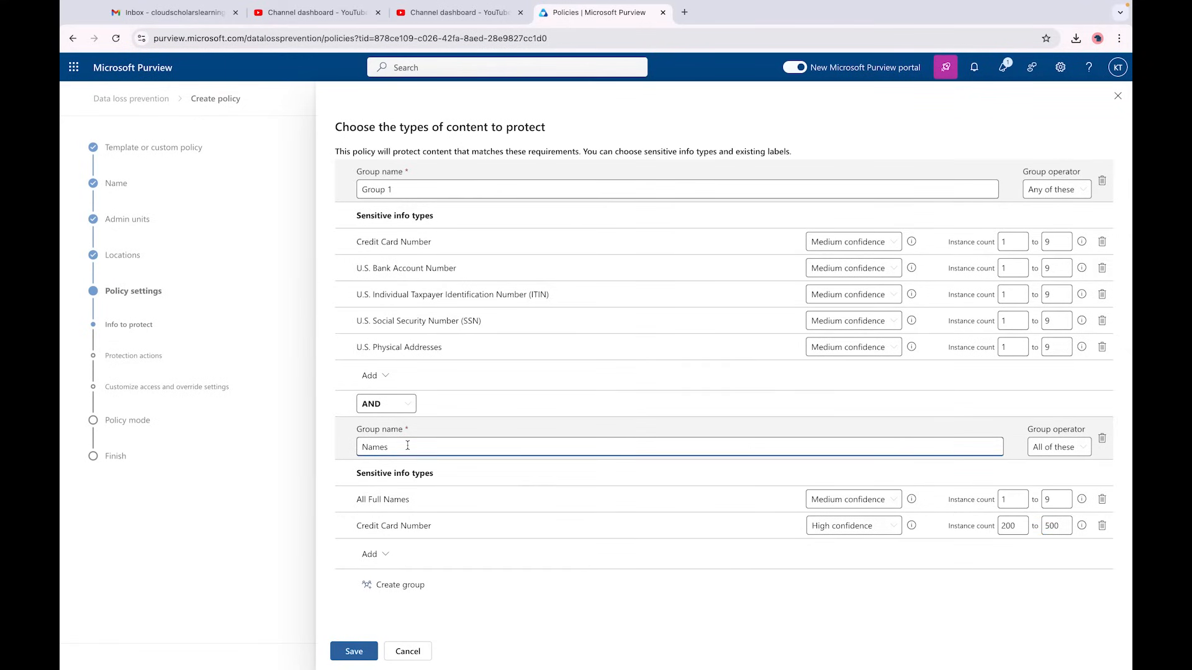
key("BackSpace")
key("BackSpace")
key("BackSpace")
key("BackSpace")
key("BackSpace")
key("BackSpace")
type("Default2")
type(" Group")
type(" 2")
left_click(396, 446)
key("BackSpace")
key("BackSpace")
key("BackSpace")
key("BackSpace")
key("BackSpace")
key("BackSpace")
key("BackSpace")
key("BackSpace")
key("BackSpace")
- Rename the first group, Group 1, as Medium Confidence
left_click(406, 190)
type("Medium Confi")
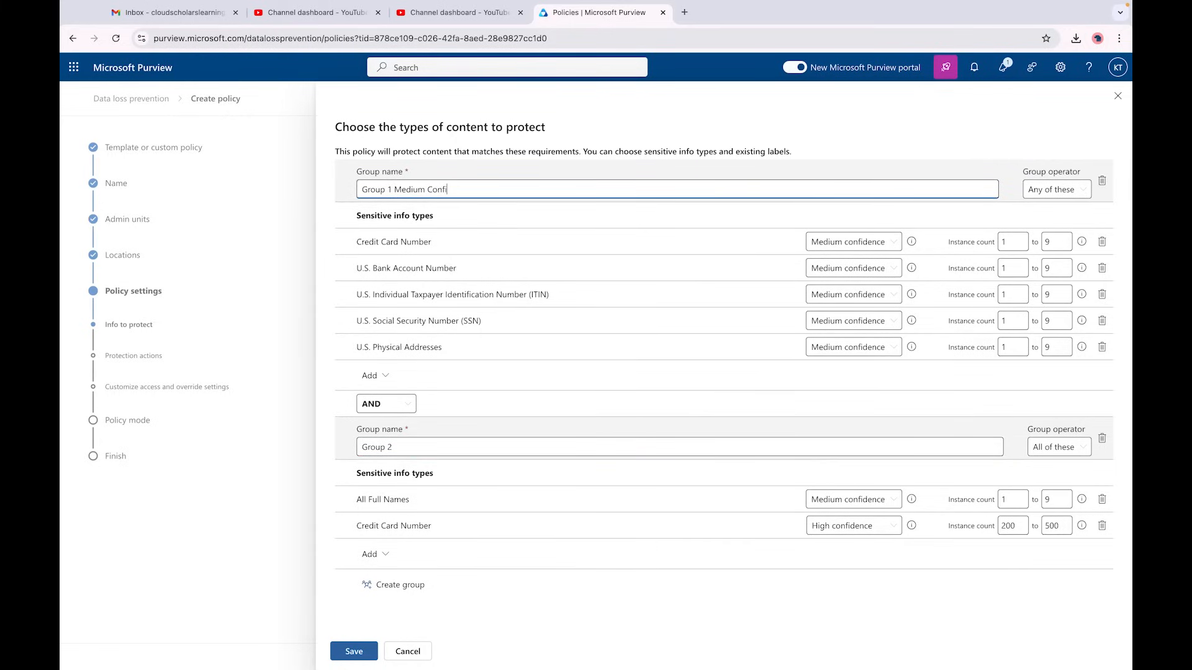
left_click(394, 189)
key("BackSpace")
key("BackSpace")
key("BackSpace")
key("BackSpace")
key("BackSpace")
key("BackSpace")
key("BackSpace")
key("BackSpace")
- Rename the second group, Group 2, as High Confidence
left_click(402, 448)
type("high")
type("High Confic")
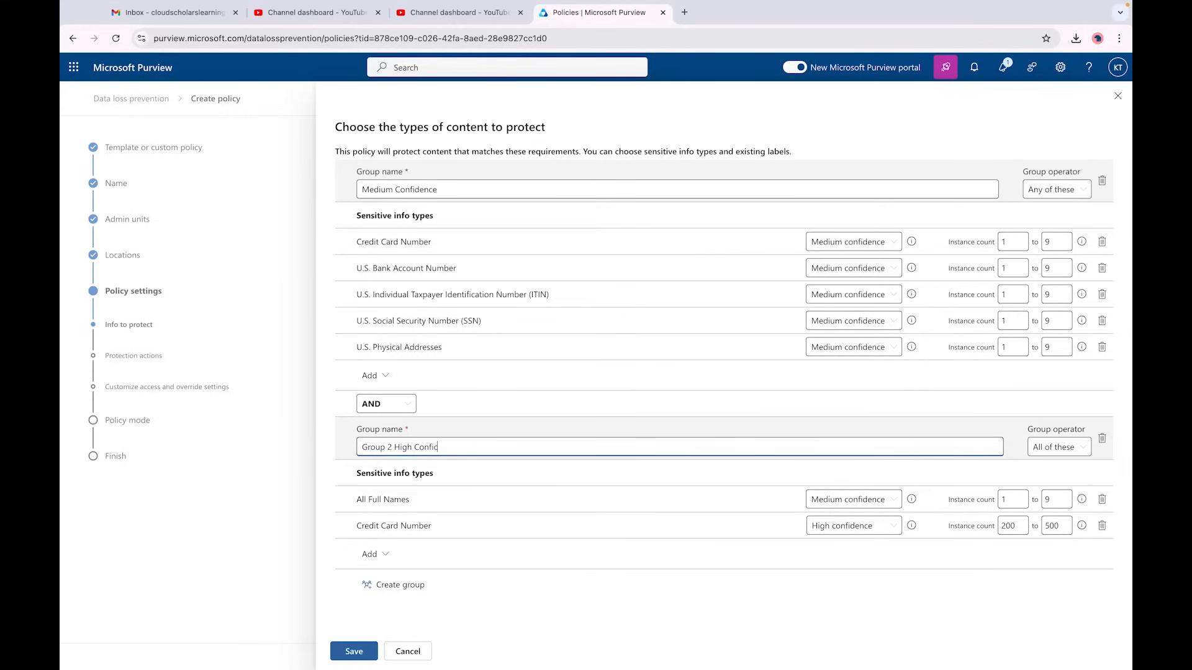
left_click(396, 448)
key("BackSpace")
key("BackSpace")
key("BackSpace")
key("BackSpace")
key("BackSpace")
key("BackSpace")
key("BackSpace")
key("BackSpace")
- Look over the content kinds that can be added to the Medium Confidence group, and create and remove an extra group
left_click(385, 376)
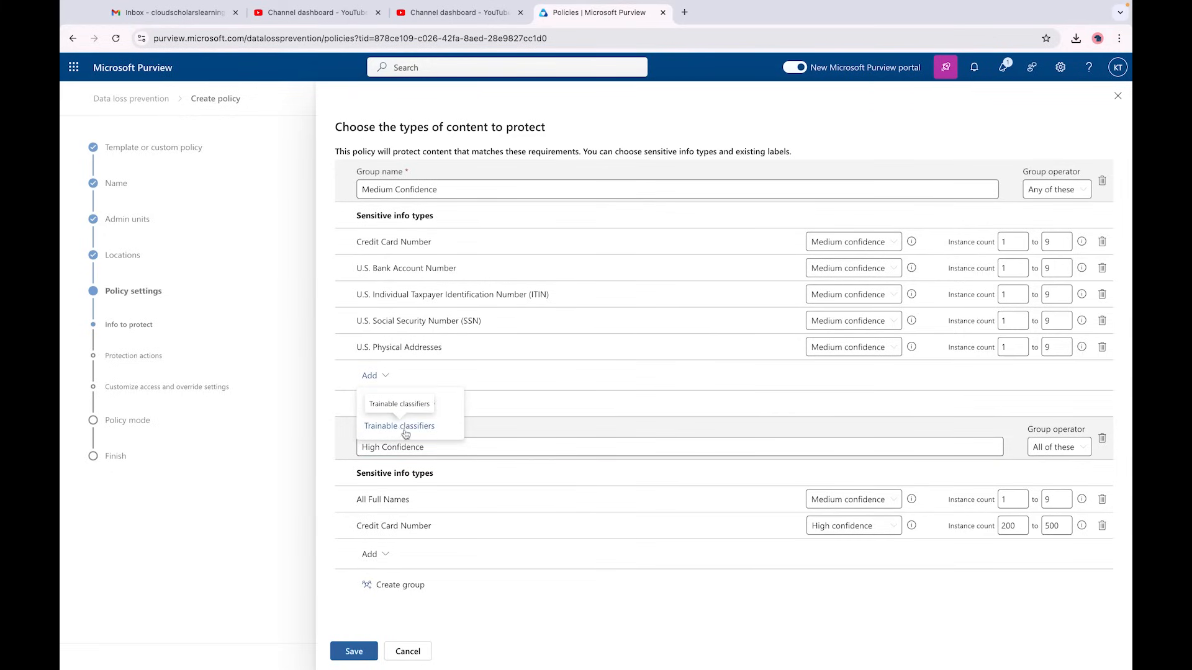
left_click(711, 379)
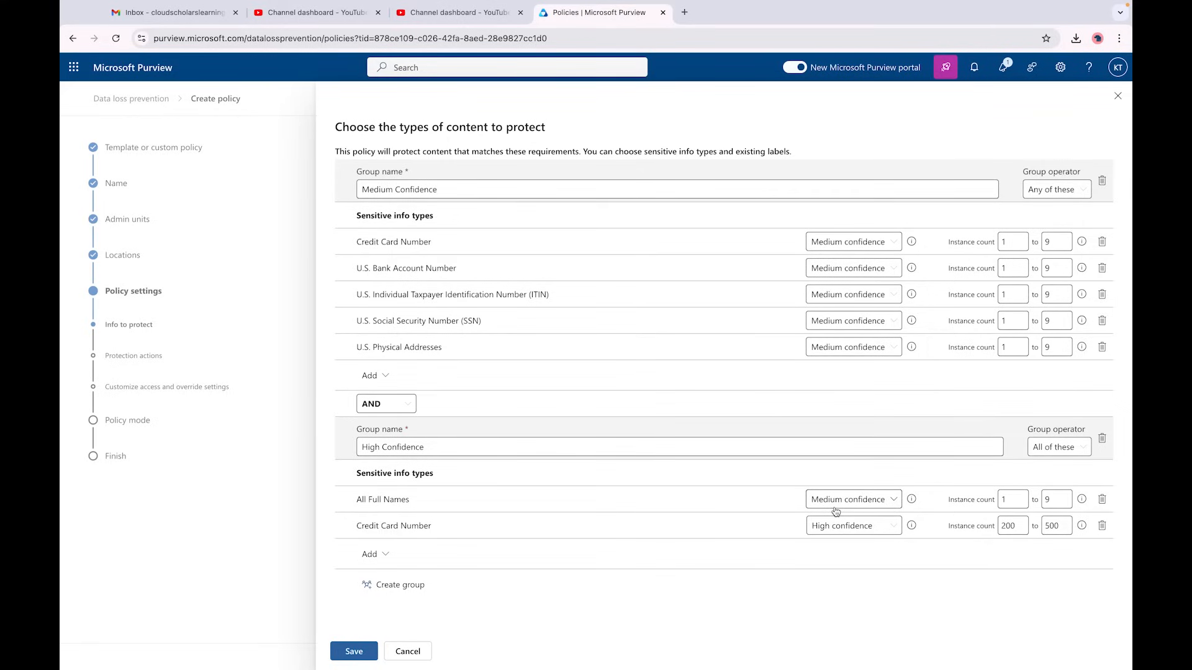
left_click(397, 587)
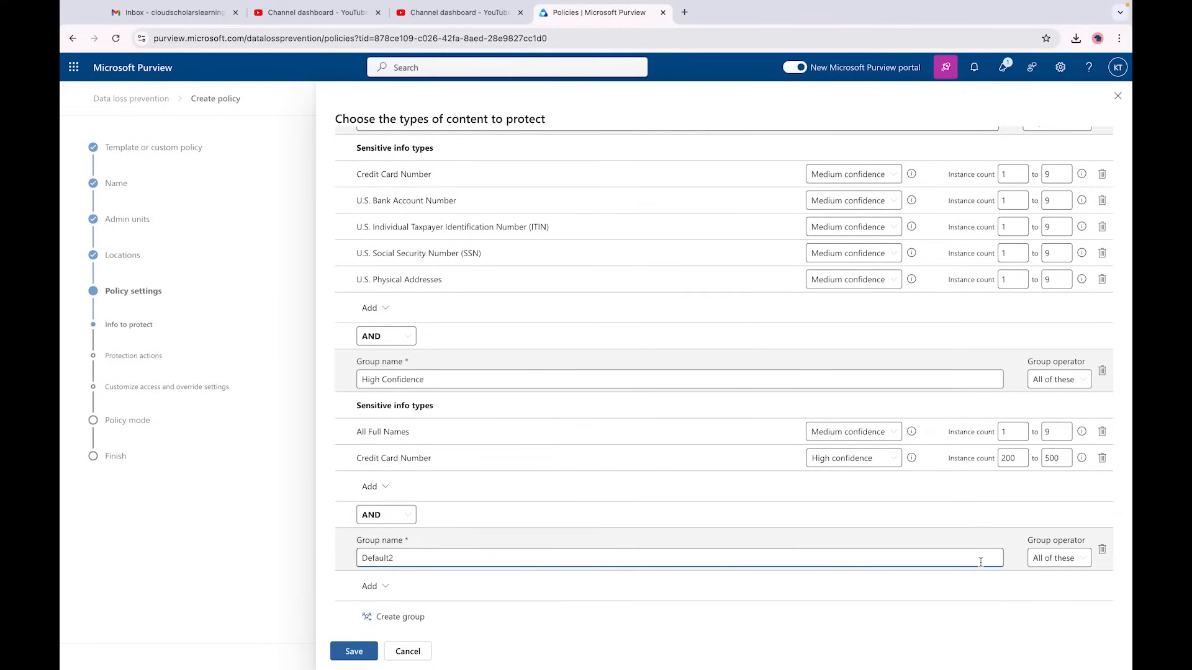
left_click(1102, 550)
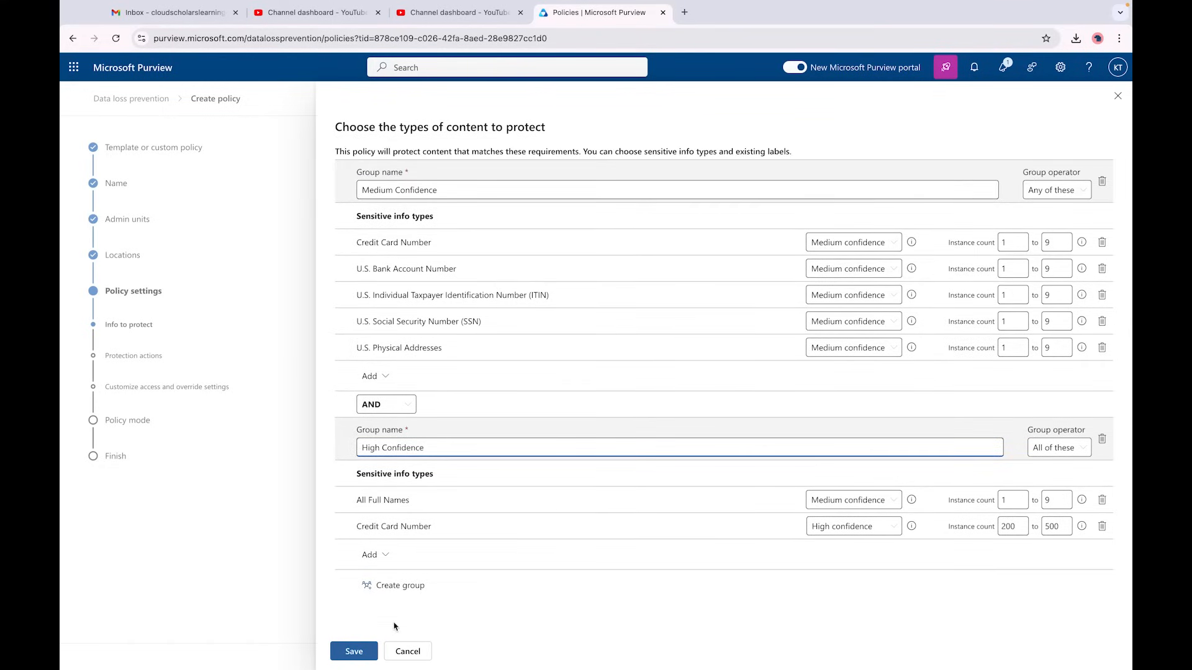
- Save the types of content to protect and continue to the protection actions
left_click(357, 650)
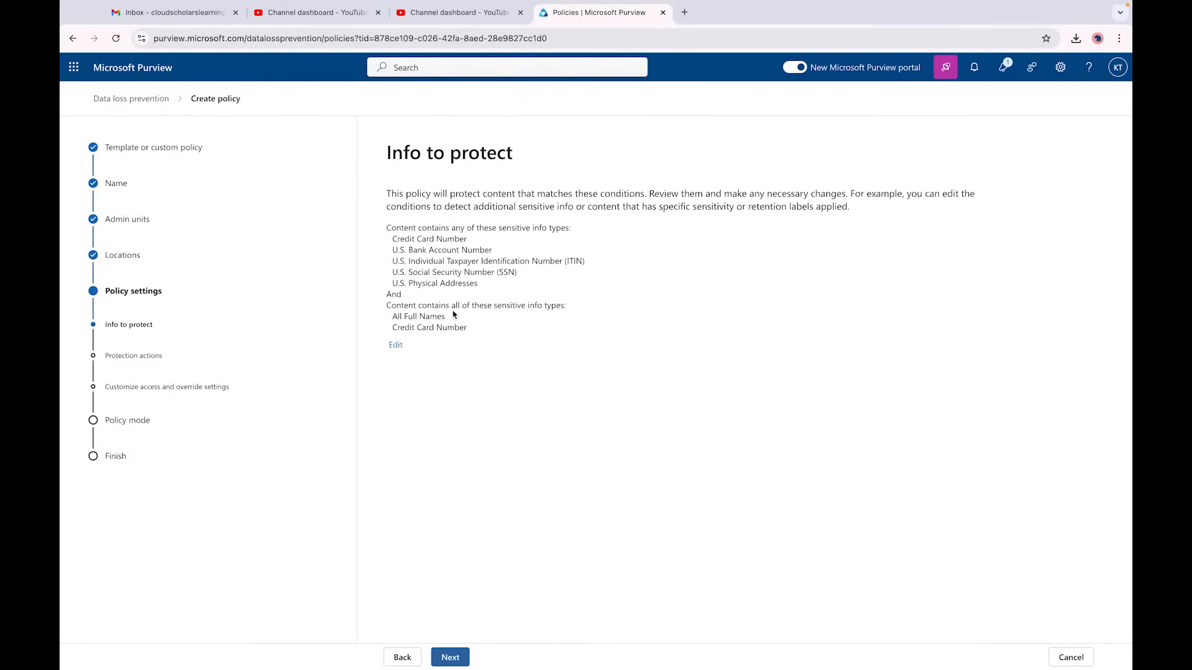
left_click(451, 659)
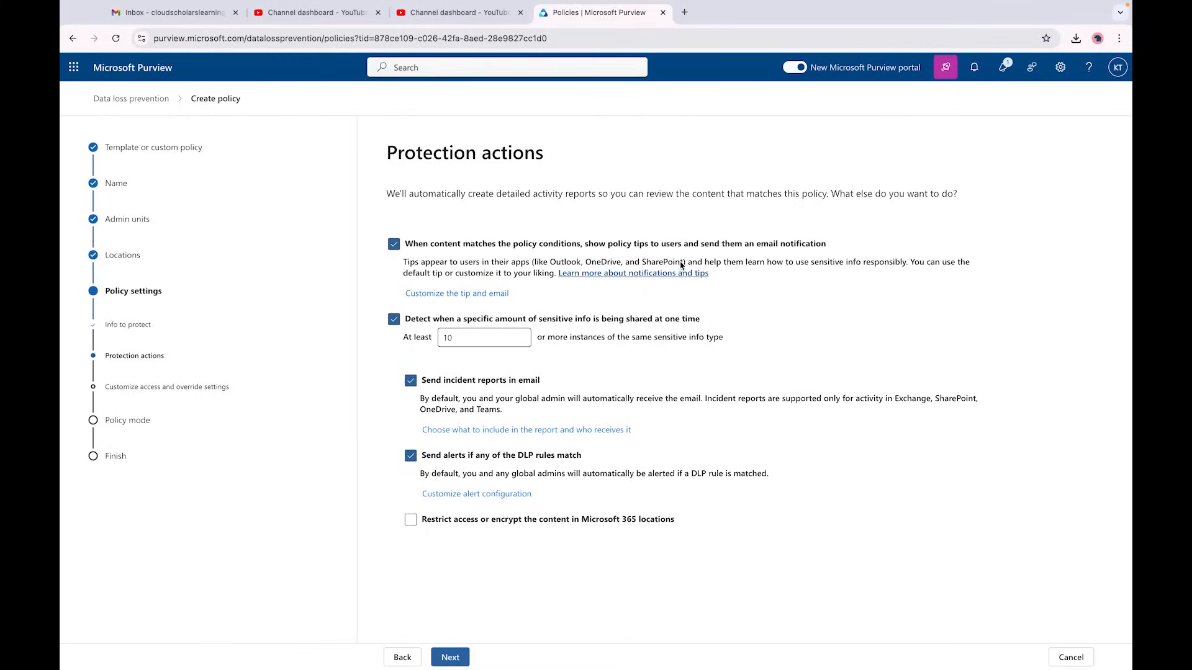
- Read the help article on email notifications and policy tips for DLP policies, and return to the protection actions
left_click(609, 274)
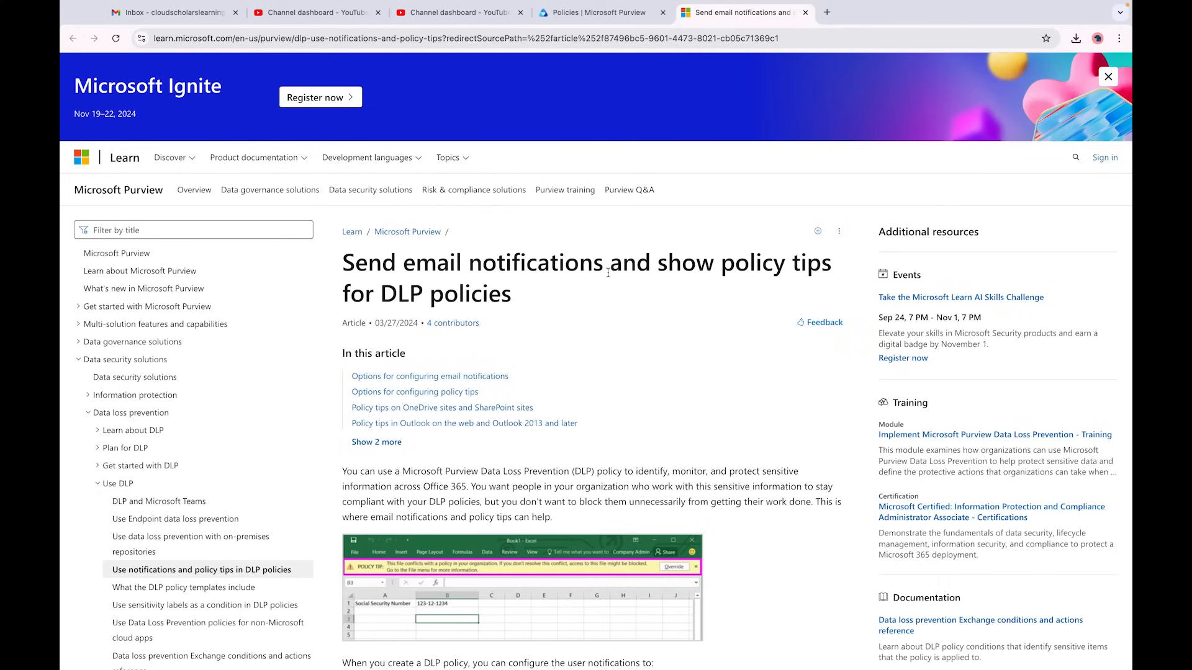
scroll(608, 276, "down", 2)
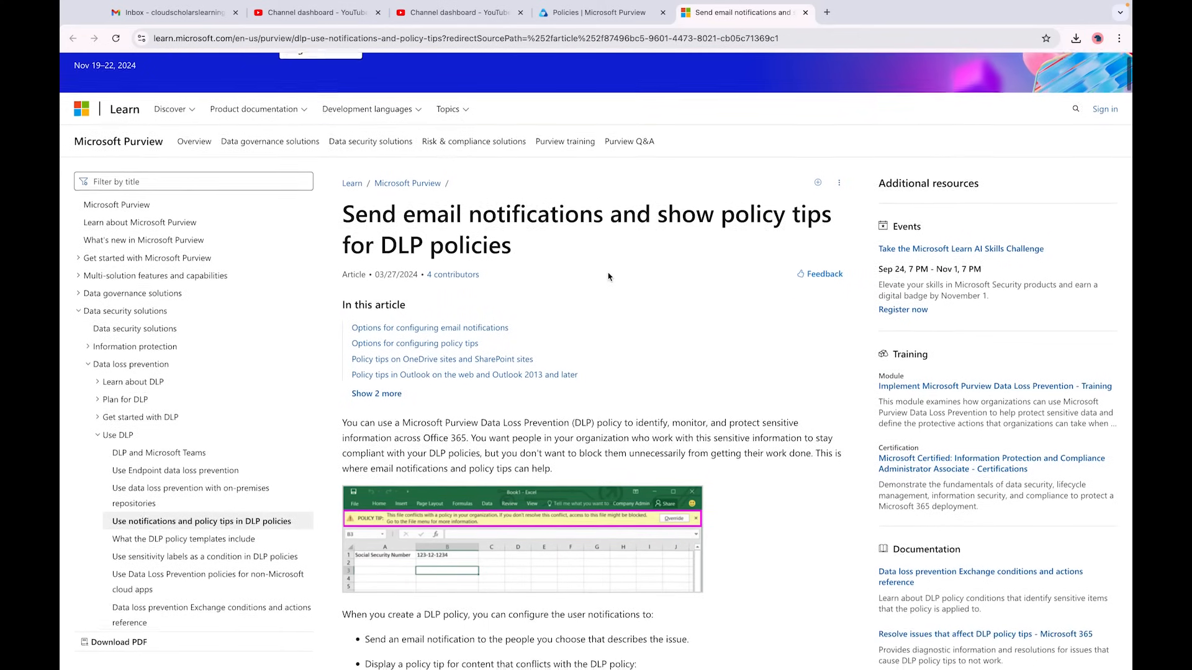
scroll(609, 276, "down", 1)
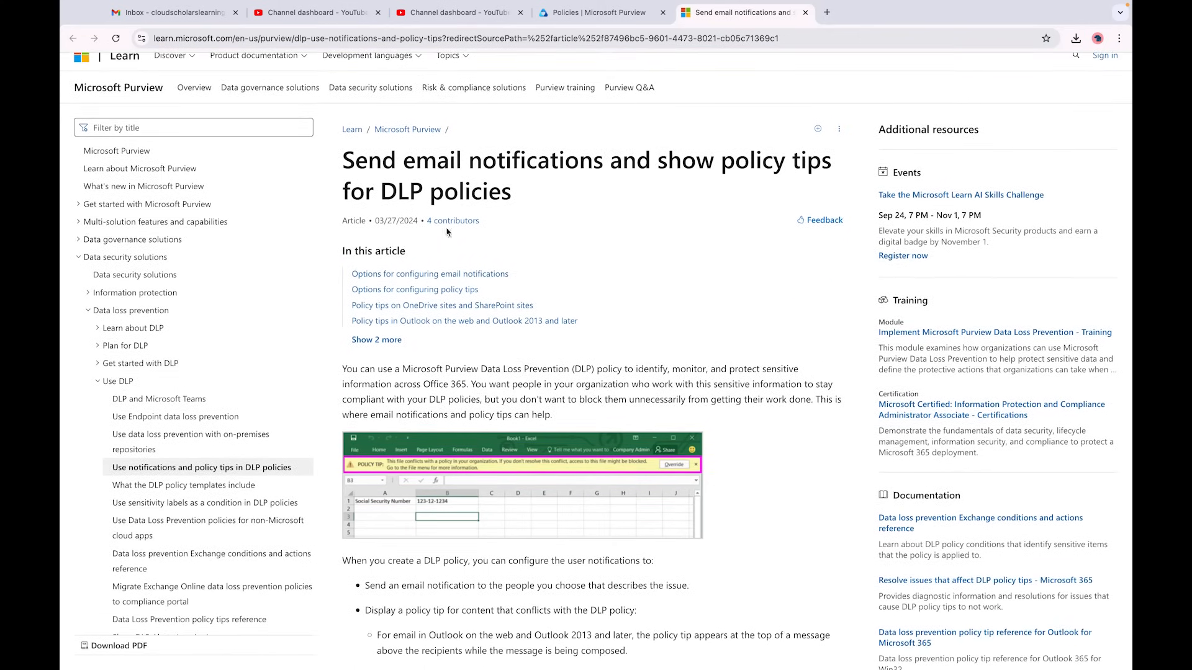
scroll(484, 357, "down", 3)
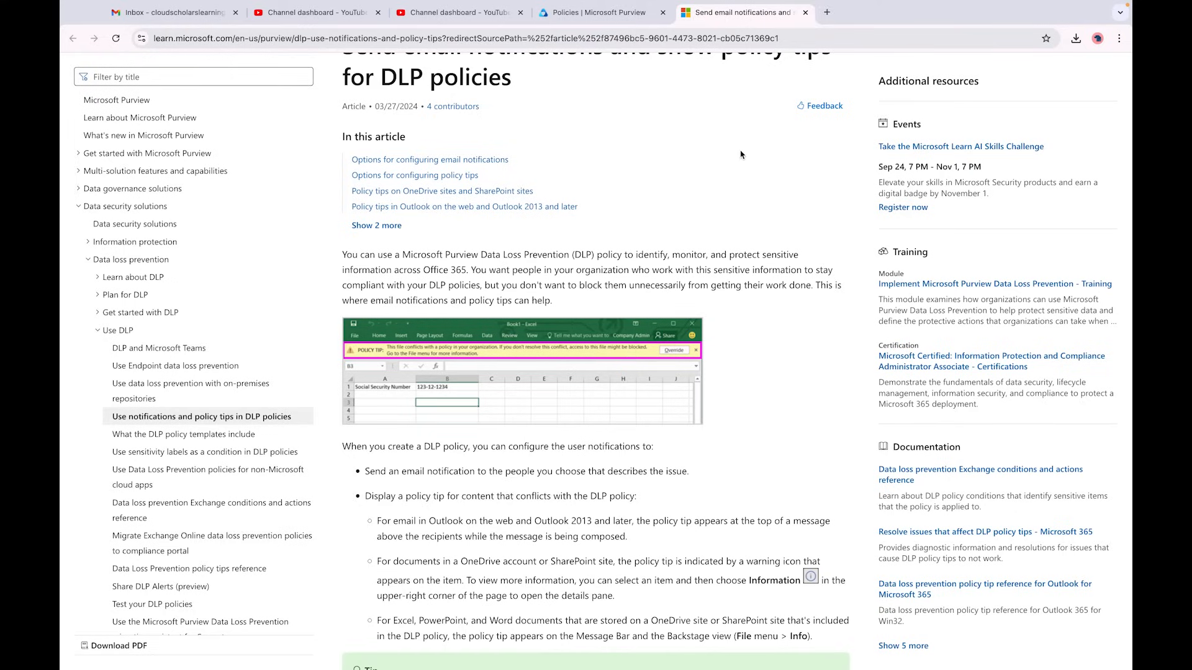
left_click(805, 12)
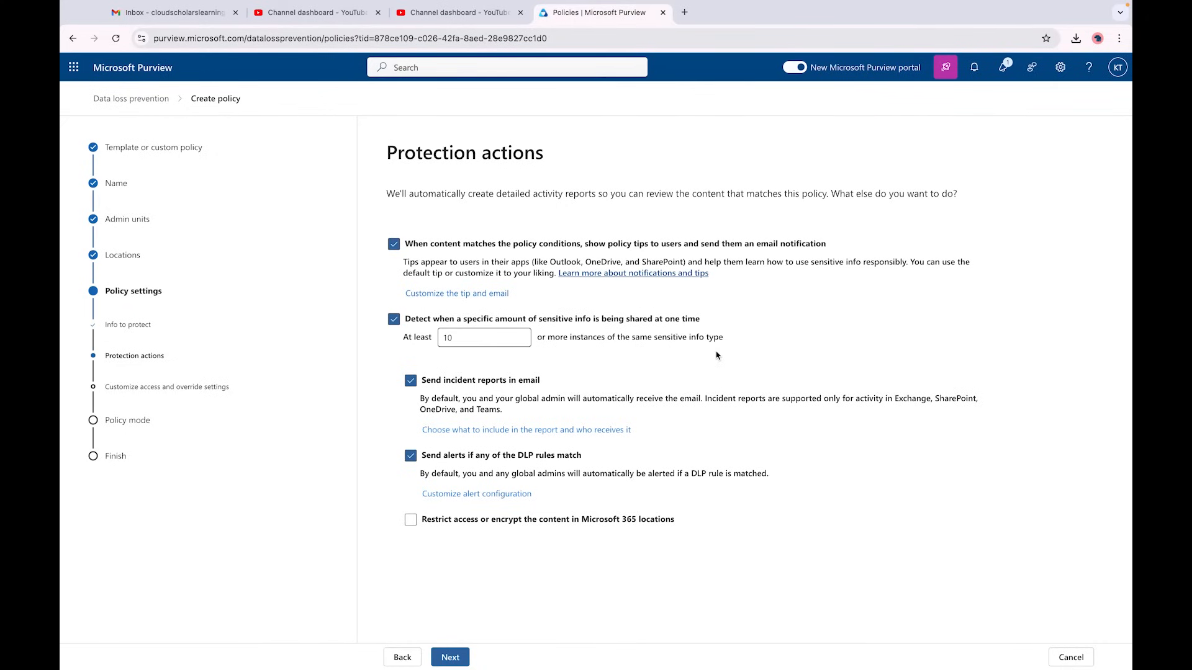
- Open the policy tip and email customization and check the reference page for the default tip and email text
left_click(472, 298)
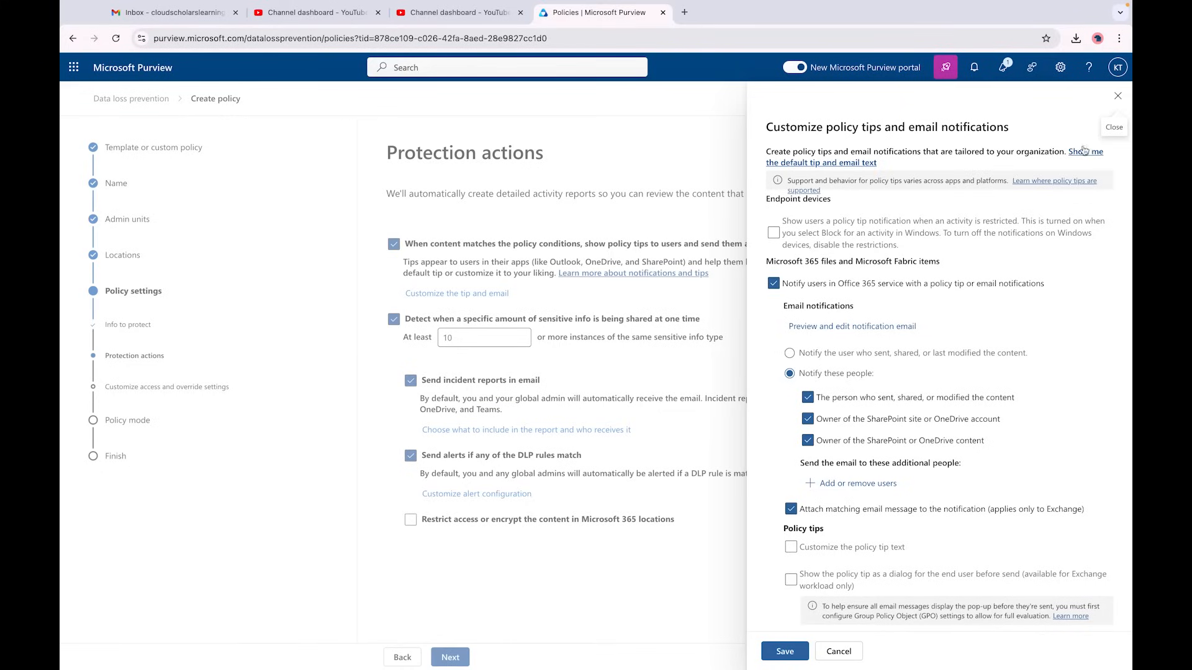
left_click(860, 164)
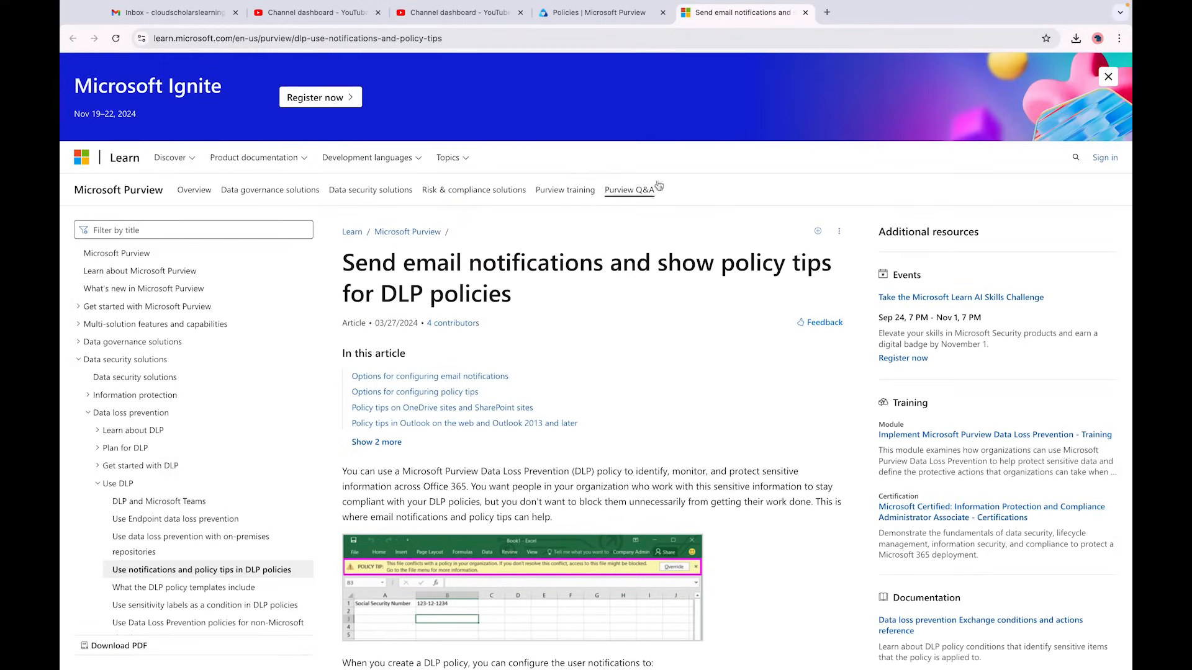
left_click(805, 12)
- Try out the customized endpoint device notification and view the notification email's customization options, discarding both
scroll(862, 257, "down", 1)
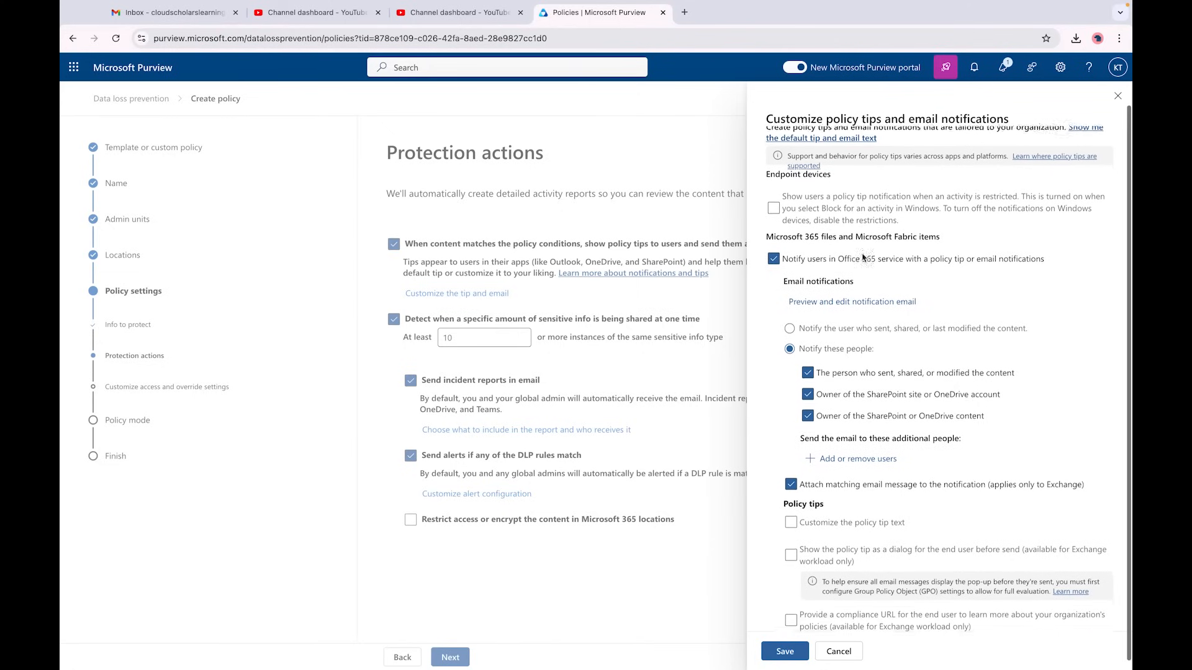
left_click(774, 203)
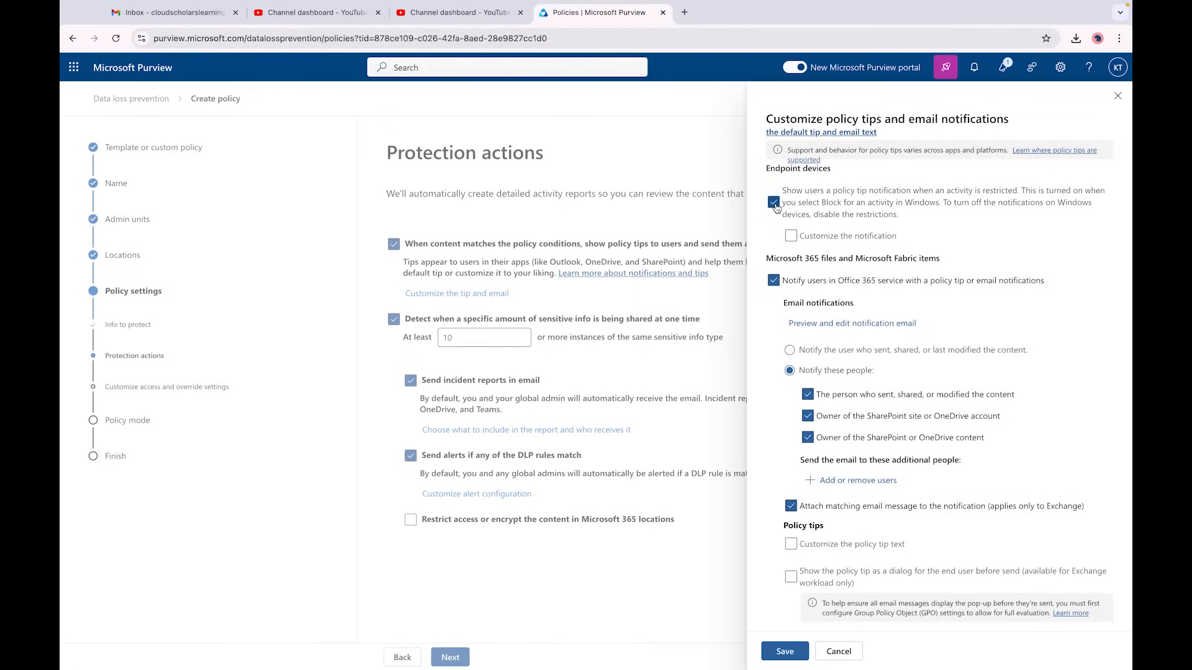
left_click(792, 237)
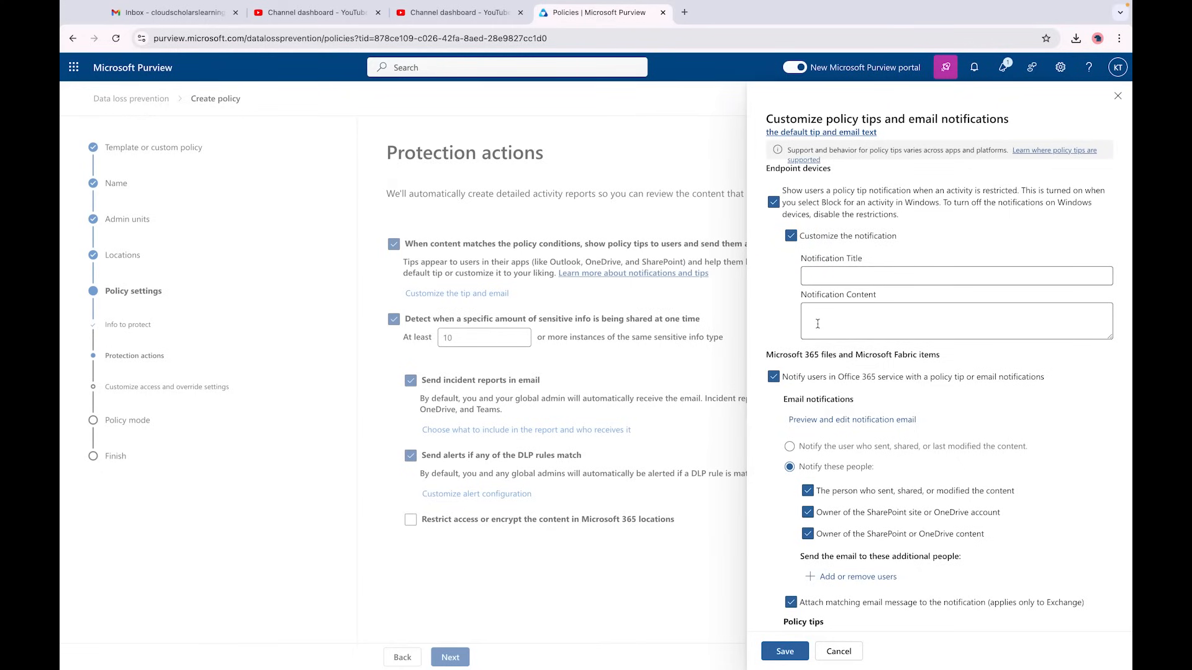
left_click(773, 202)
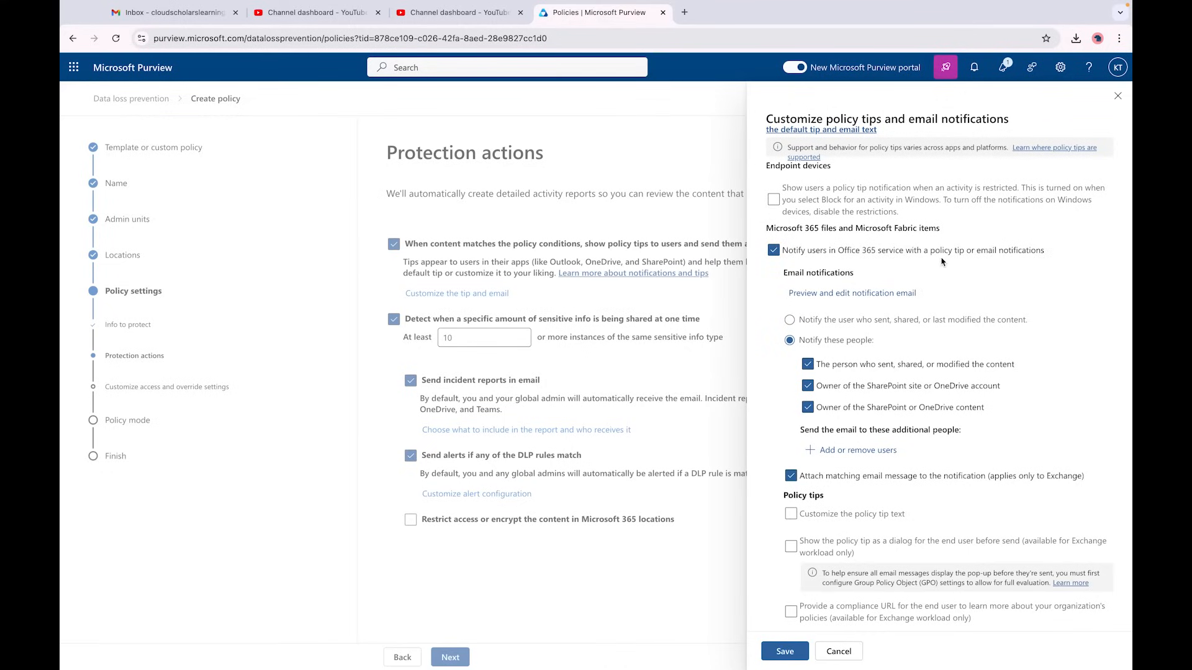
left_click(814, 300)
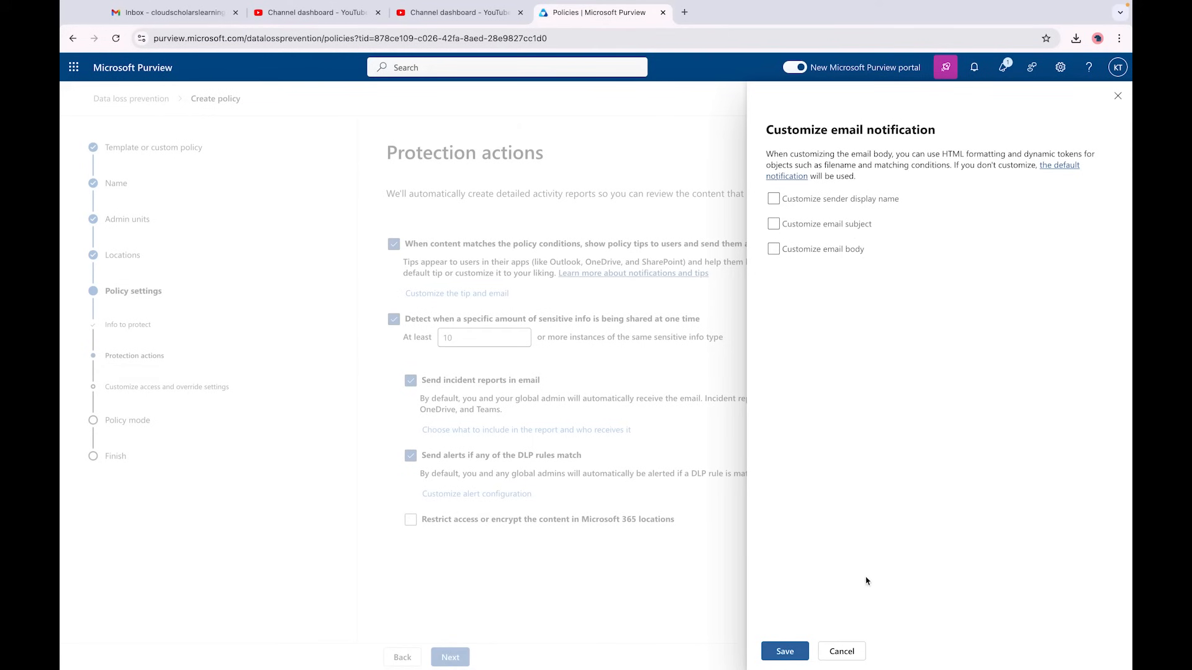
left_click(853, 655)
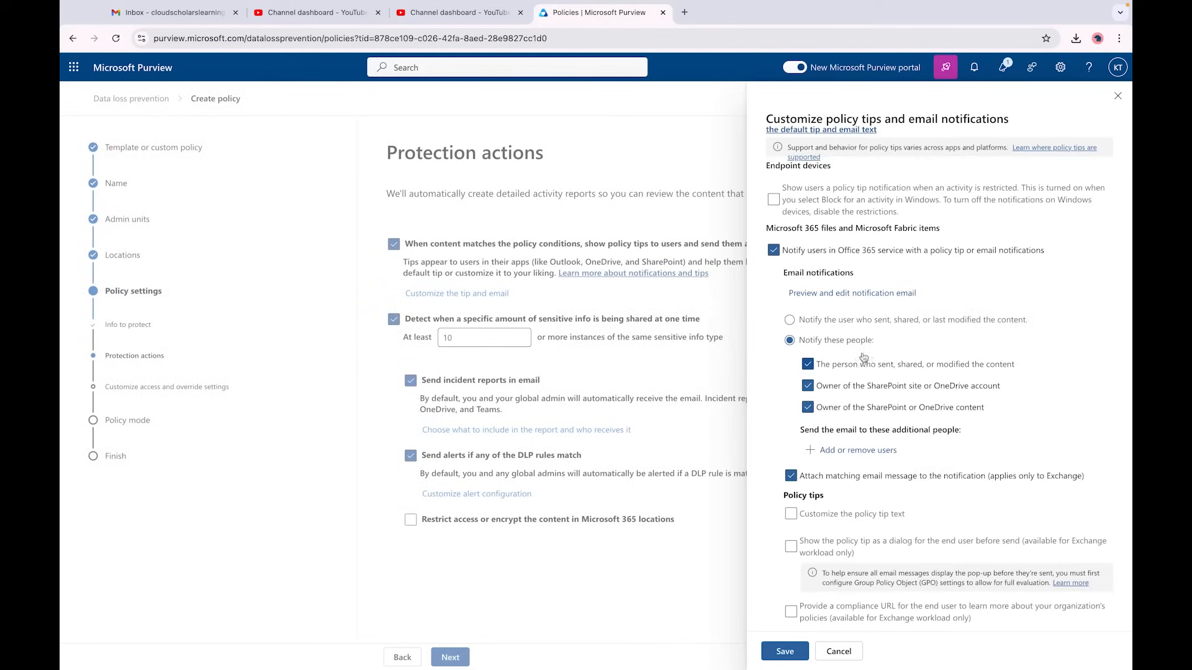
- Limit email notifications to the person who sent, shared, or modified the content, under Notify these people, and save the notification settings
left_click(817, 321)
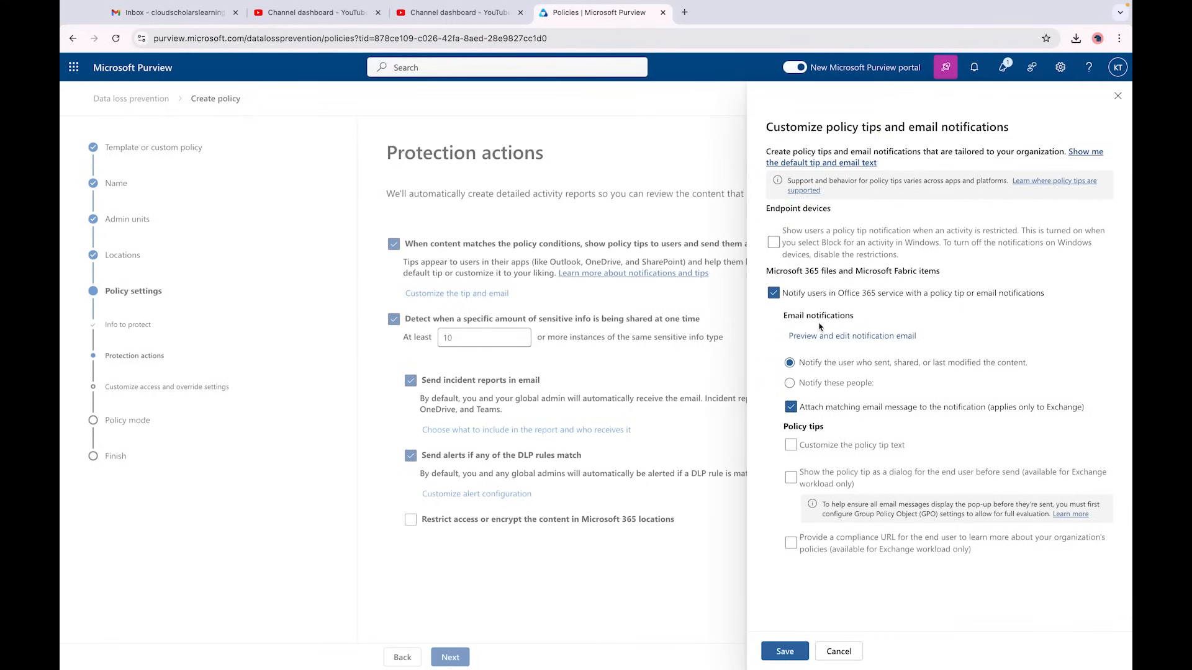
left_click(813, 383)
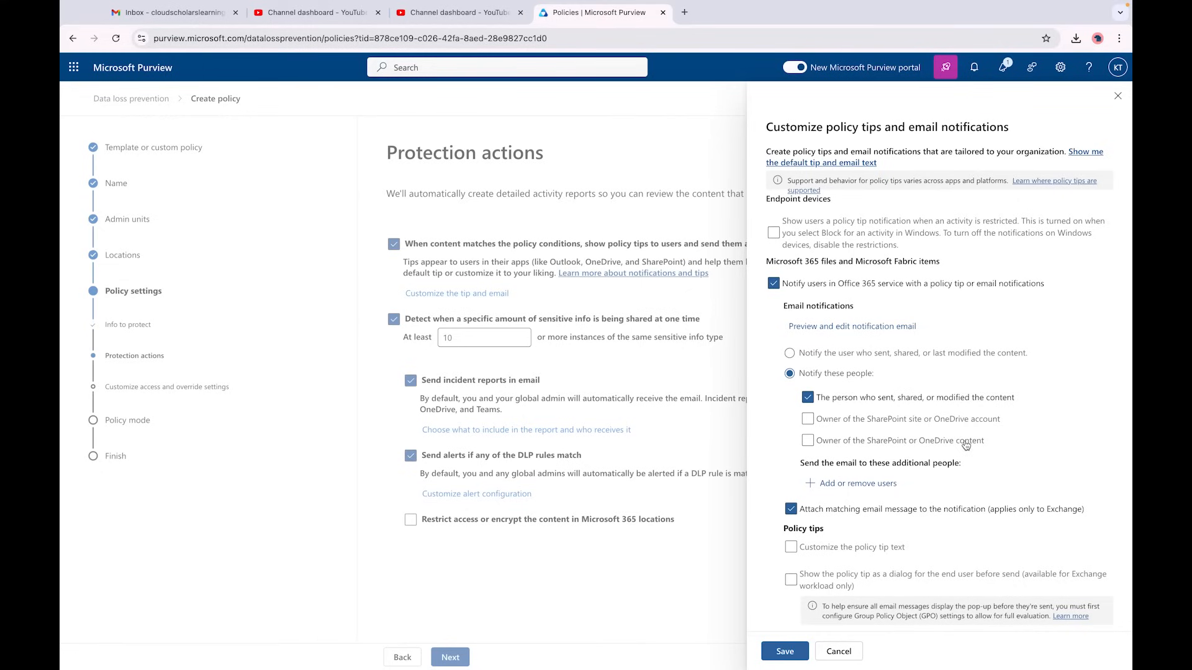
scroll(965, 445, "down", 1)
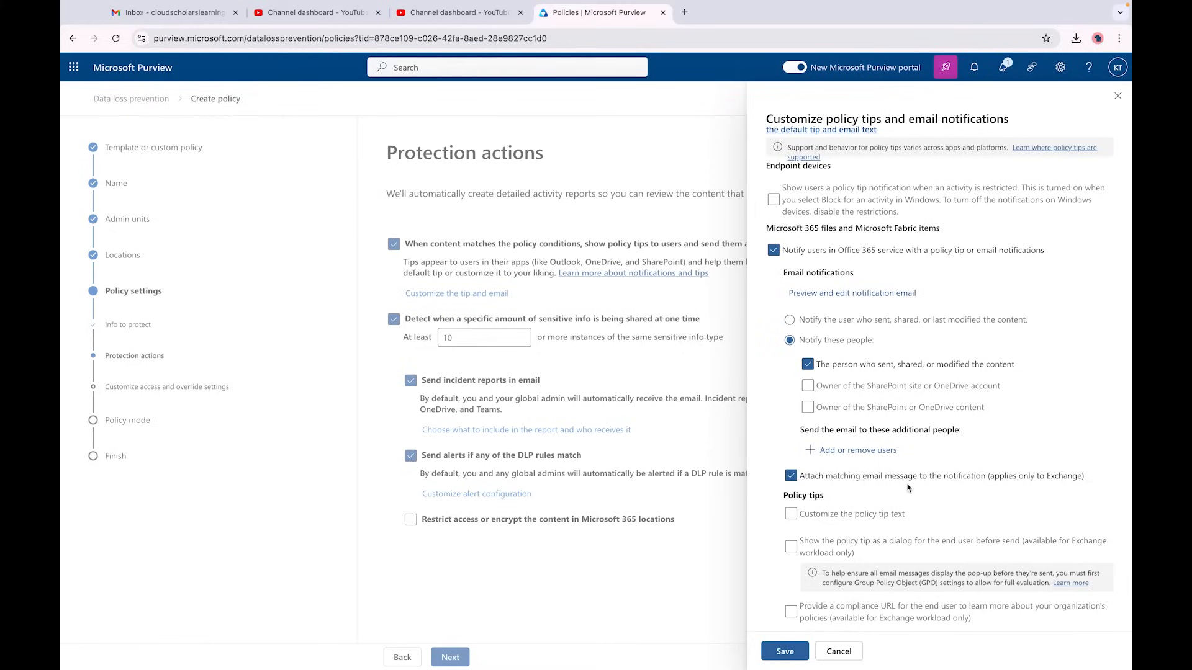
left_click(783, 656)
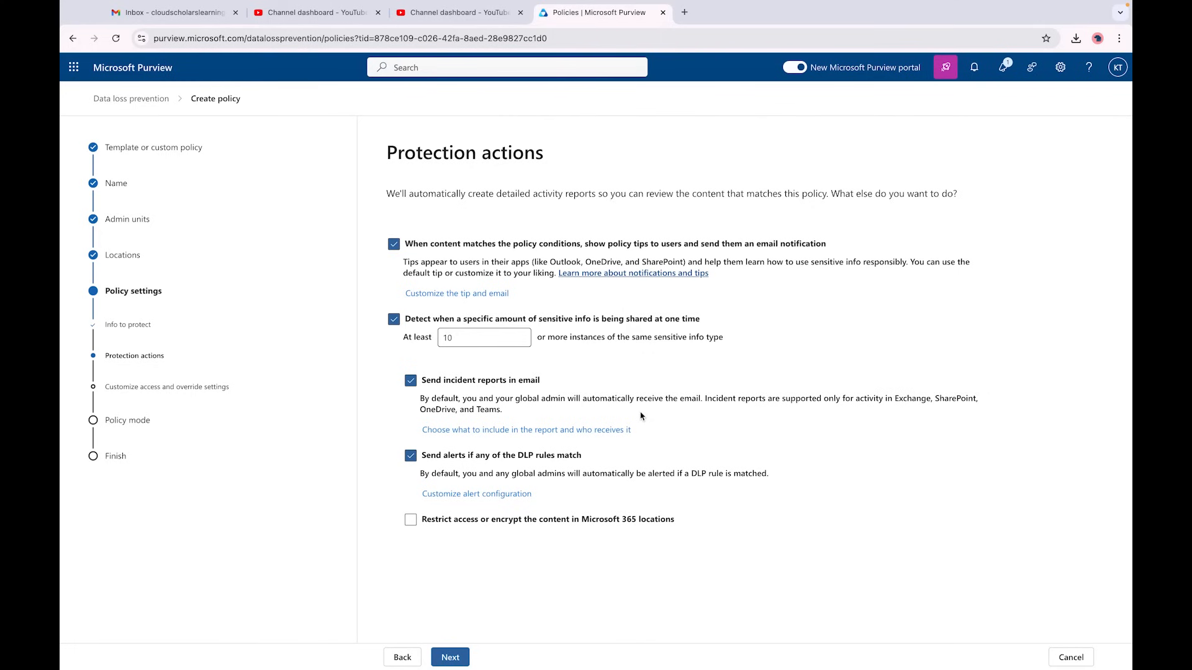
- Check the customization options for the incident report and the alert configuration, leaving both unchanged
left_click(535, 431)
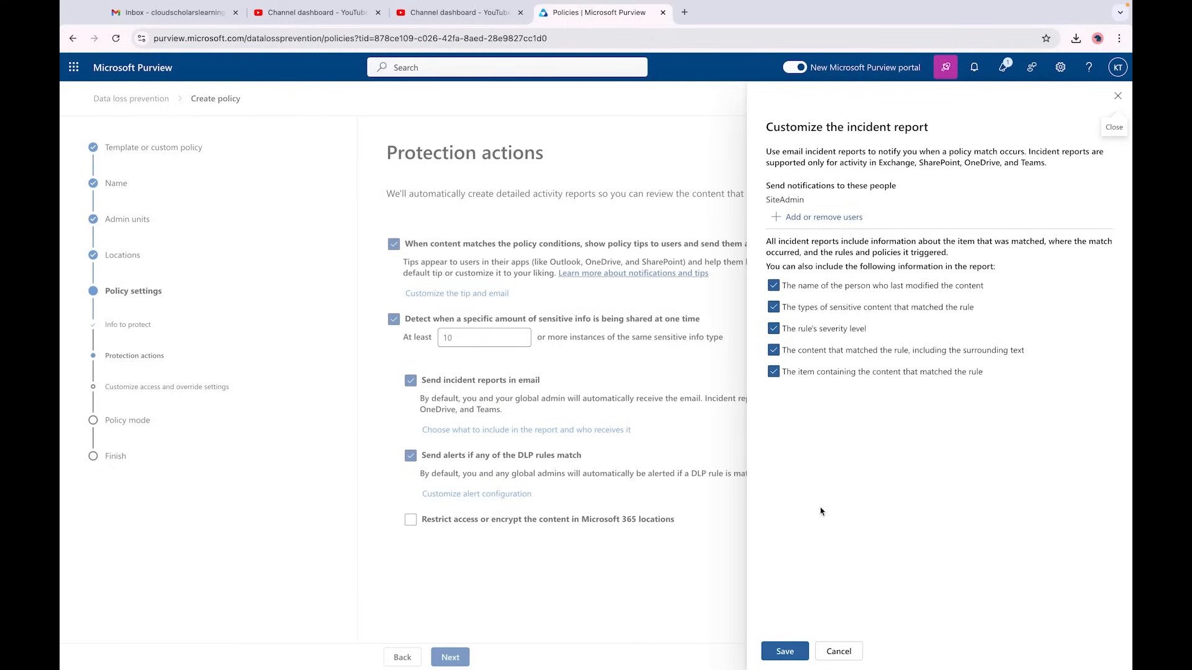
left_click(834, 653)
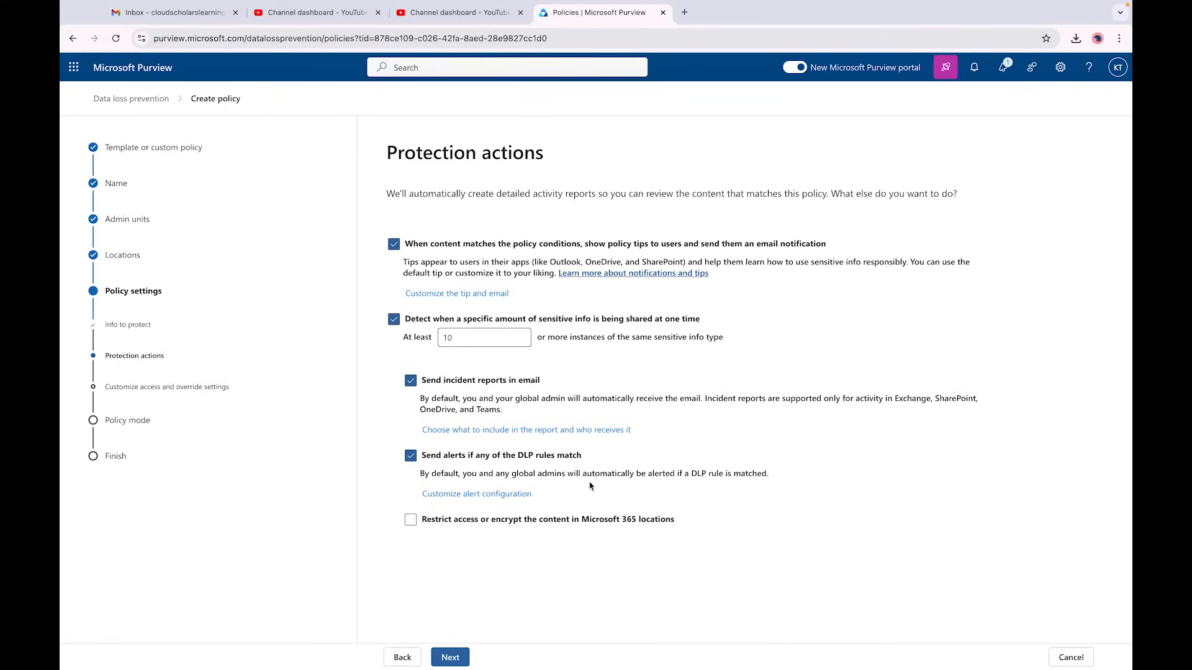
left_click(488, 495)
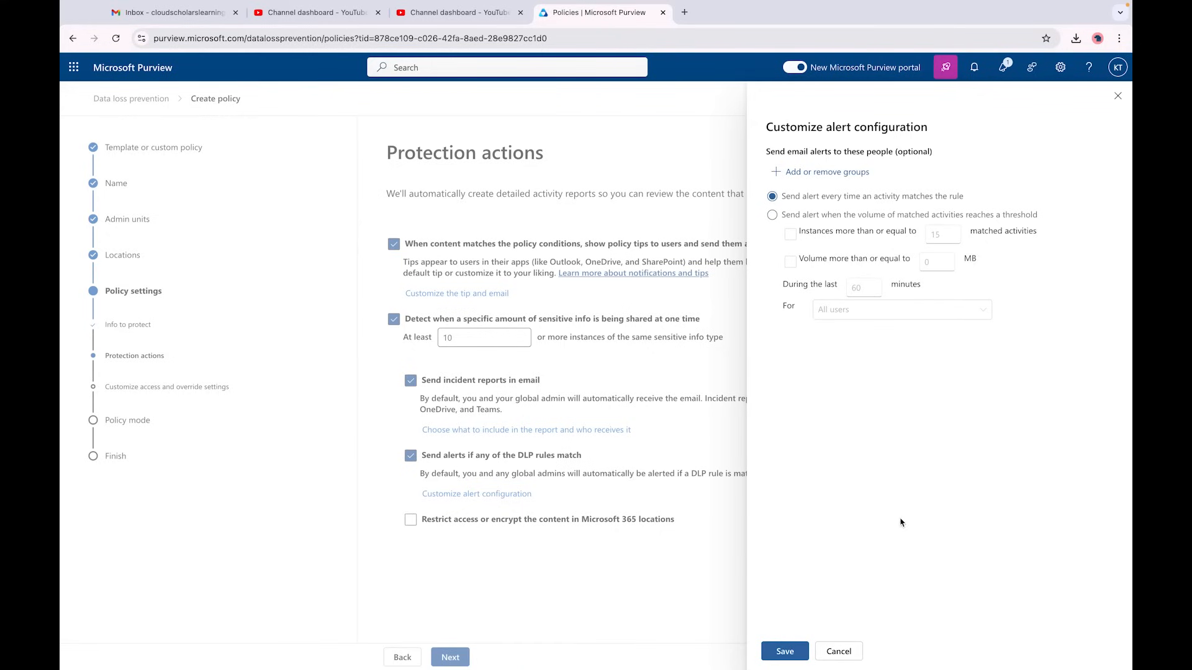
left_click(838, 652)
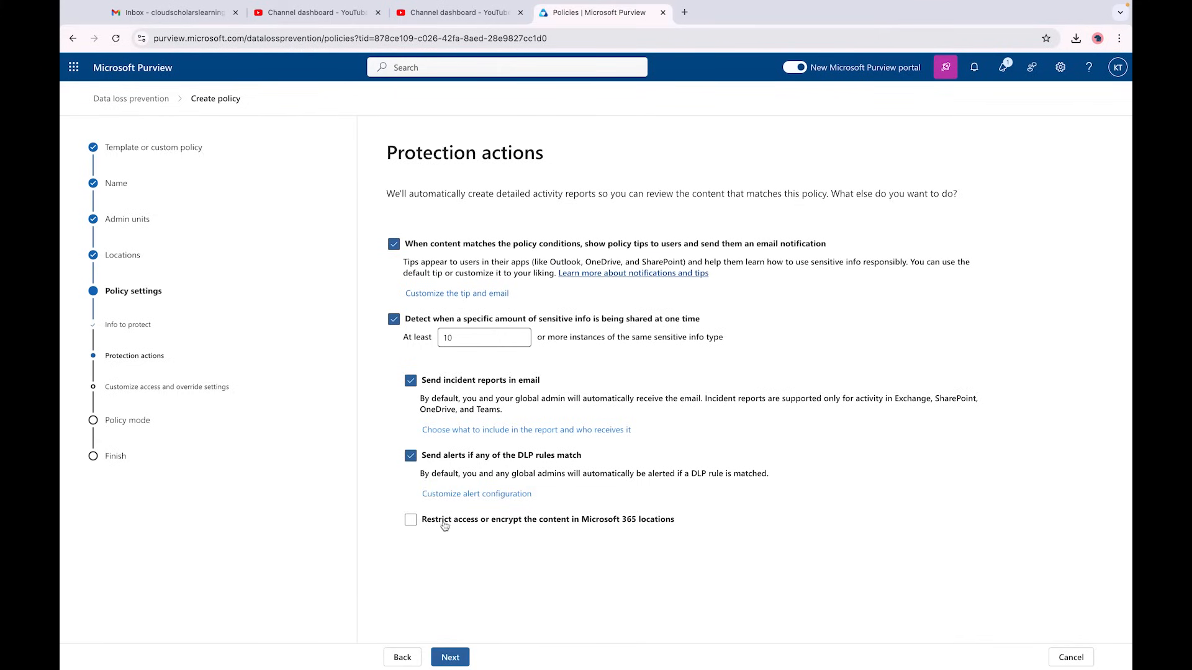
- Restrict access to content in Microsoft 365 locations for people outside the organization and require a business justification to override
left_click(450, 657)
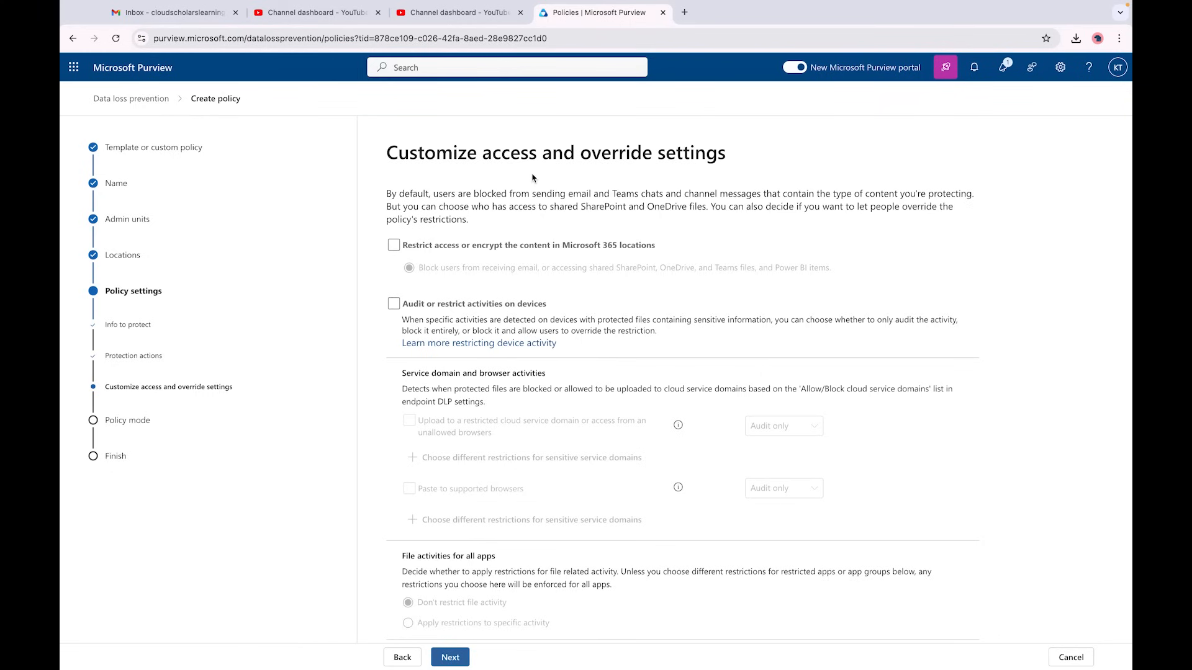
scroll(434, 205, "down", 1)
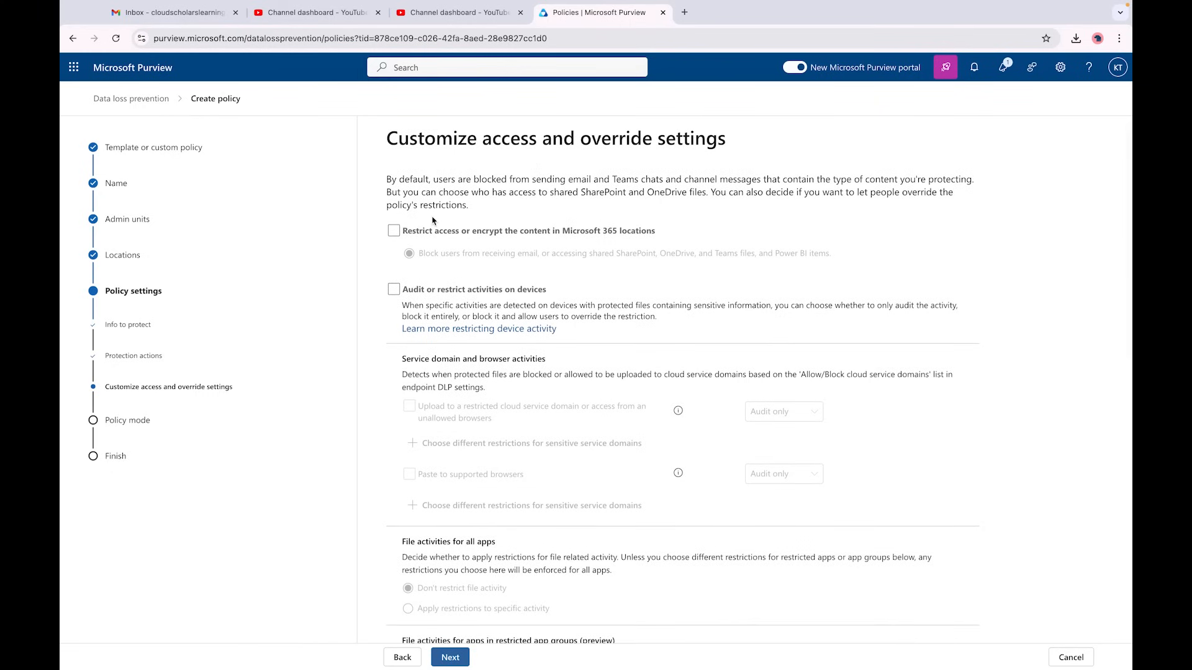
left_click(394, 239)
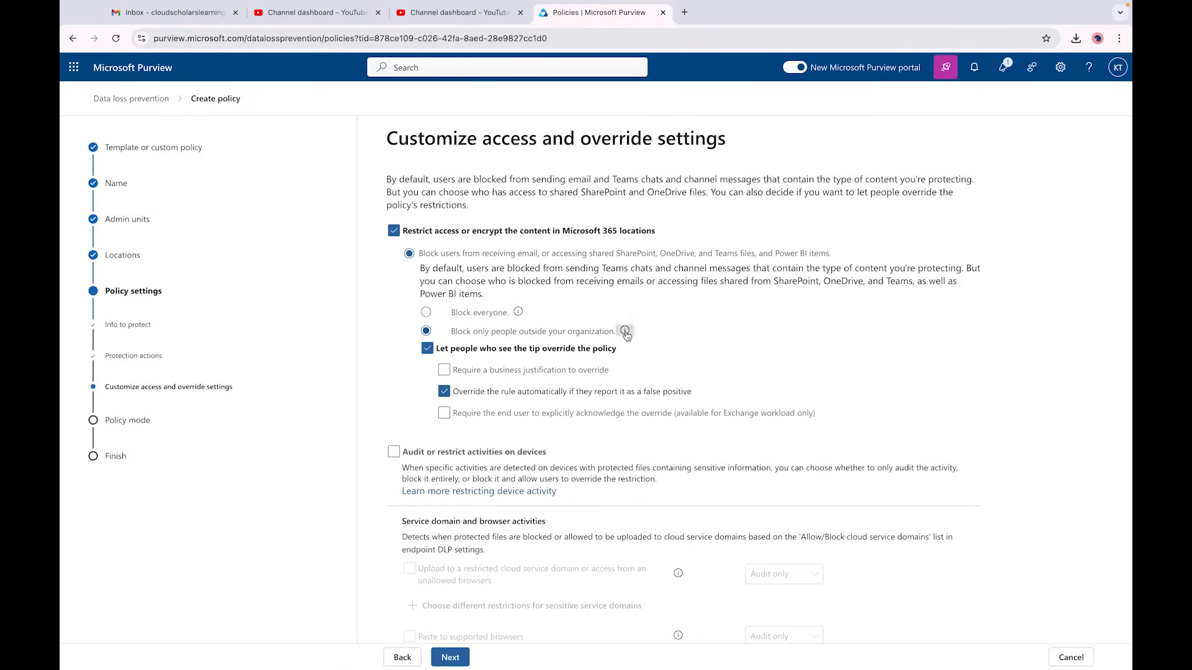
mouse_move(625, 333)
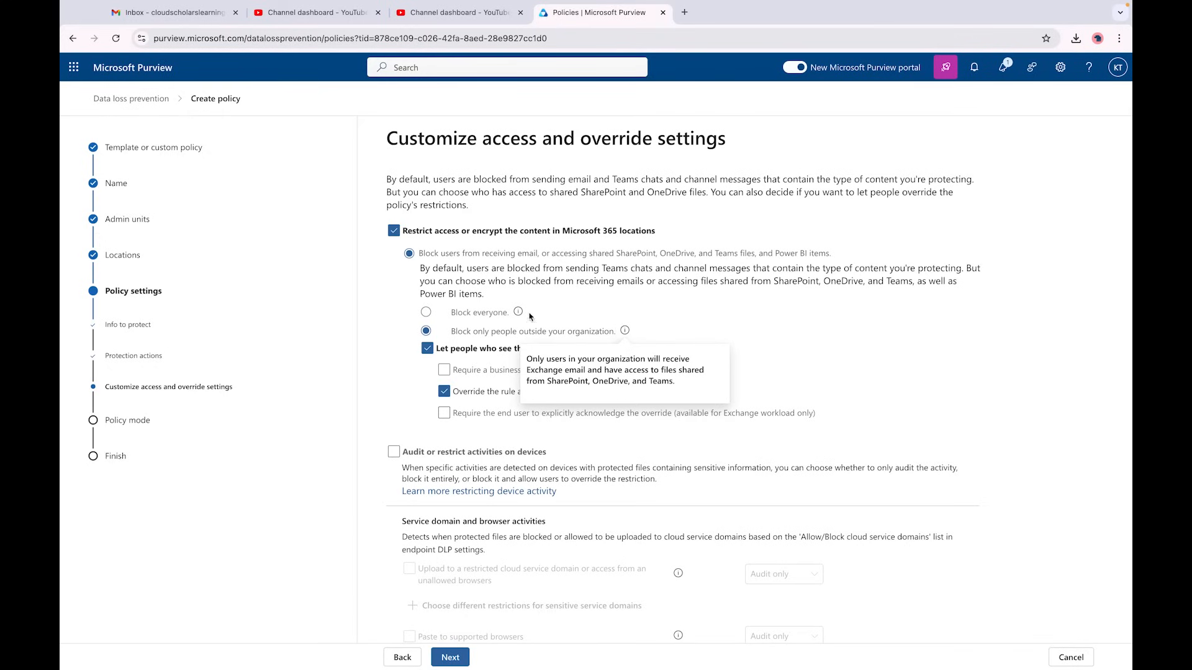
mouse_move(519, 314)
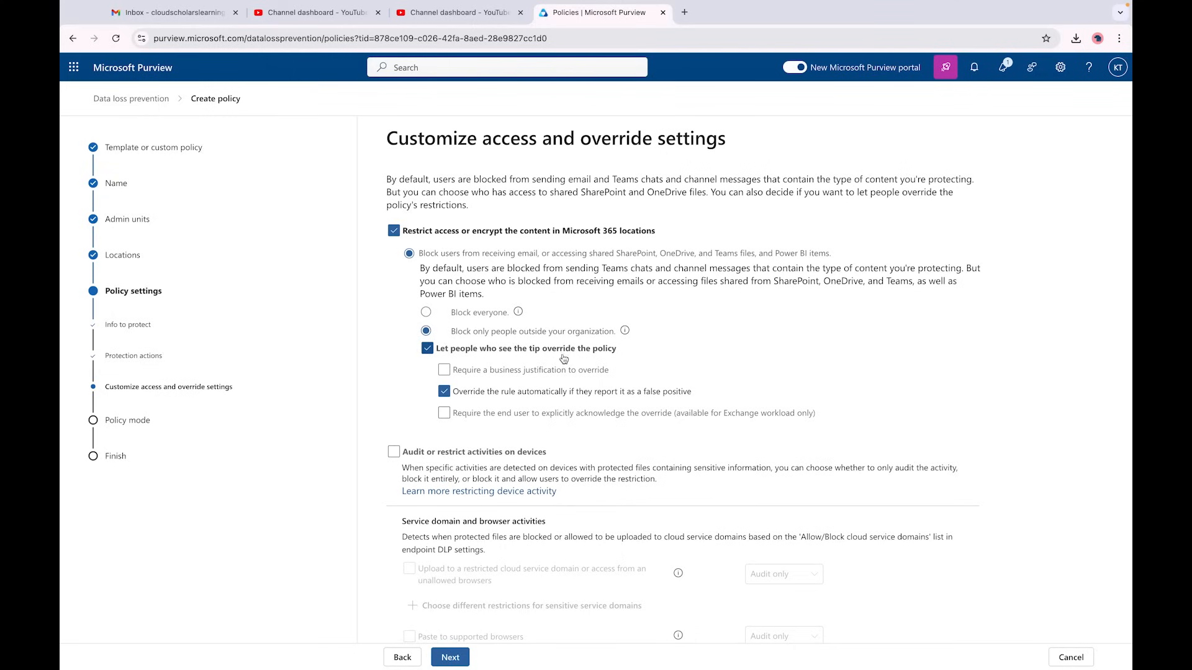
left_click(446, 372)
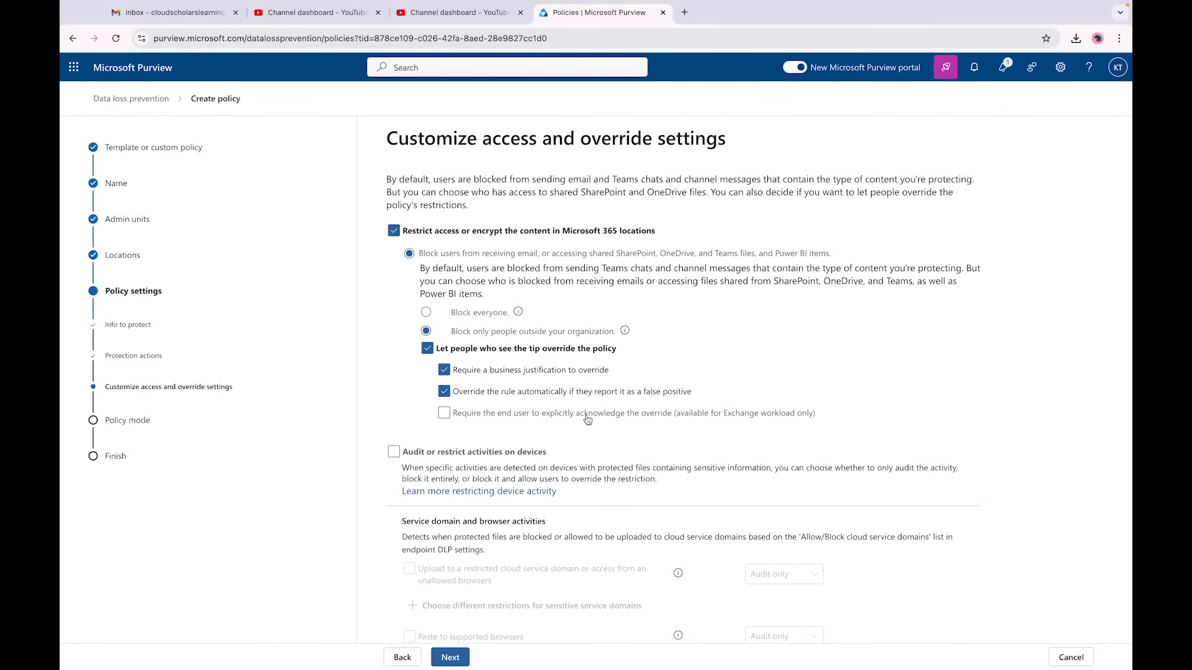
- Try auditing device activities for uploads to restricted cloud service domains and pasting to supported browsers, both with Audit only
scroll(611, 422, "down", 2)
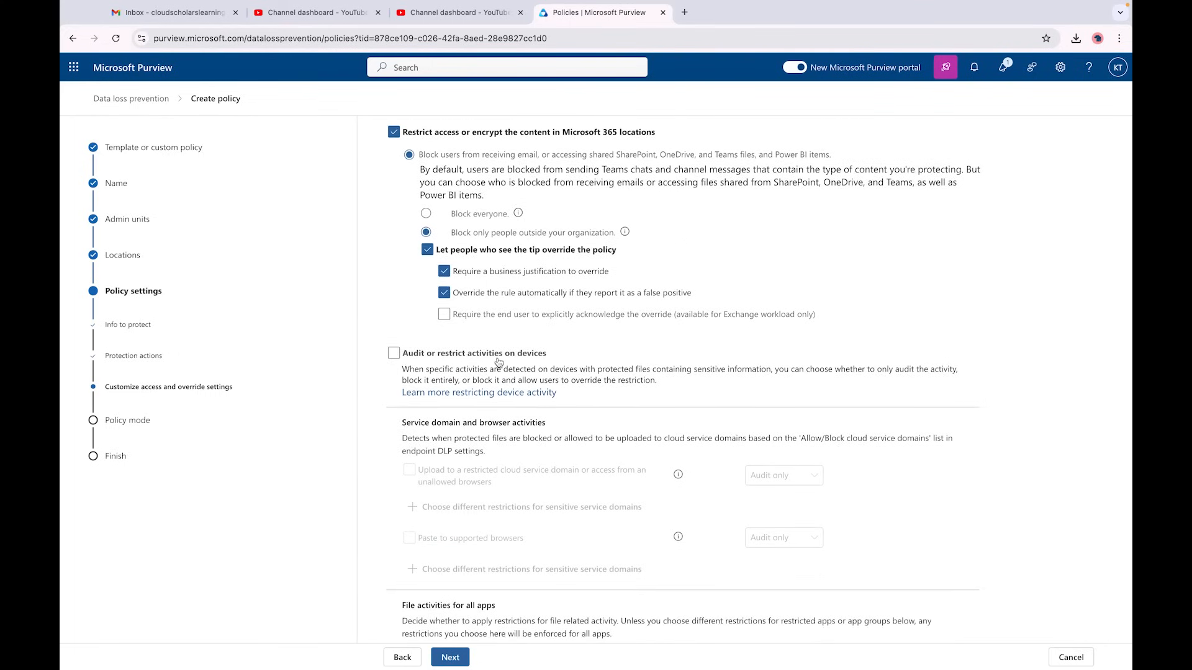
scroll(500, 362, "down", 2)
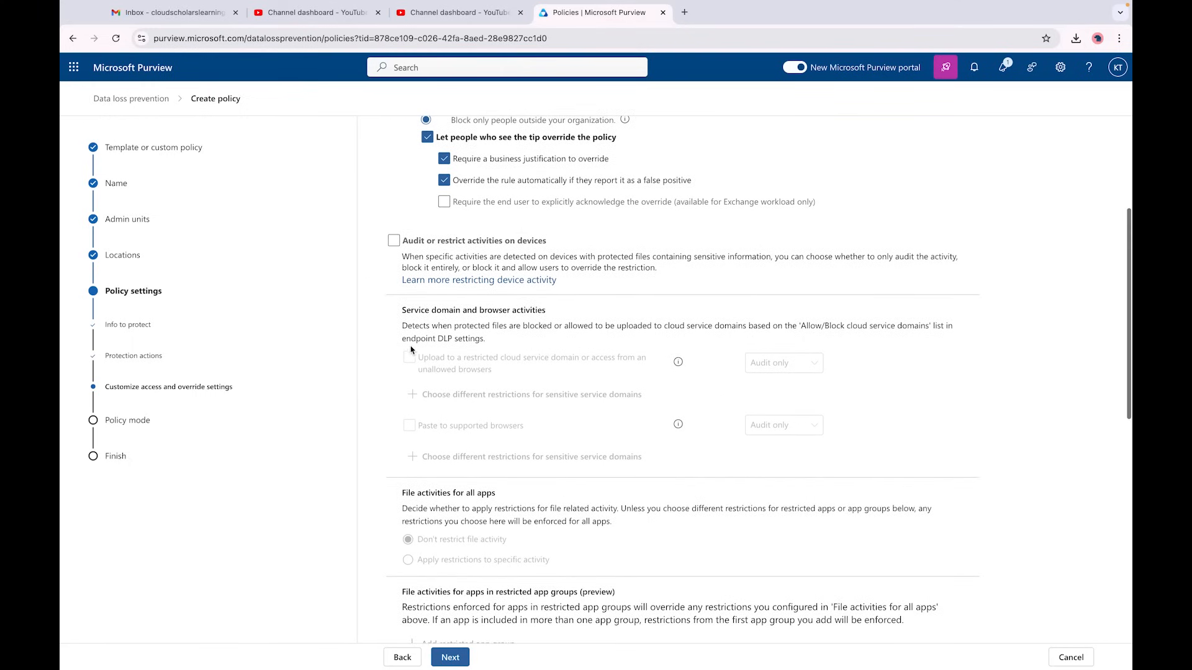
left_click(394, 240)
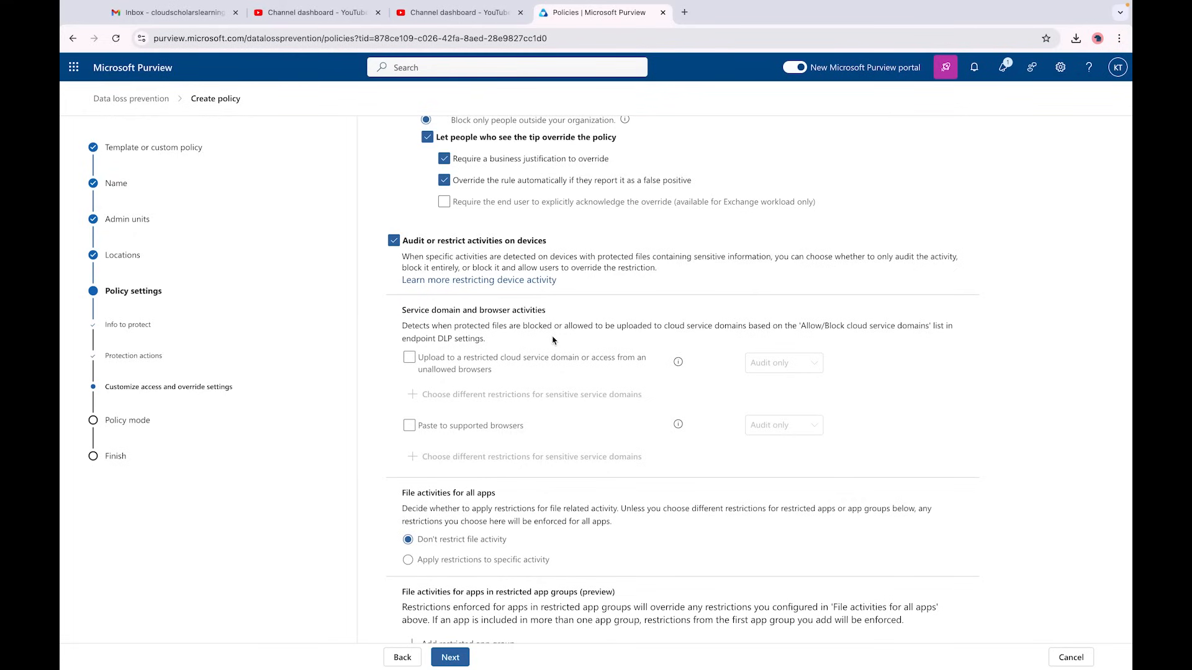
left_click(410, 358)
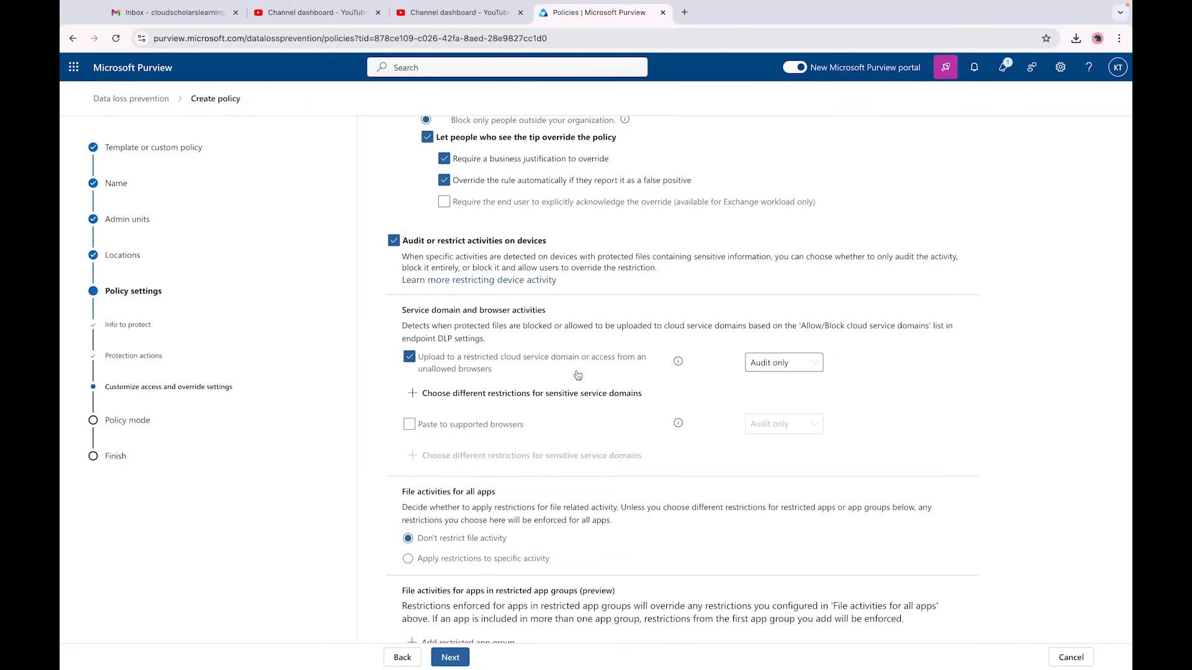
mouse_move(678, 363)
left_click(801, 370)
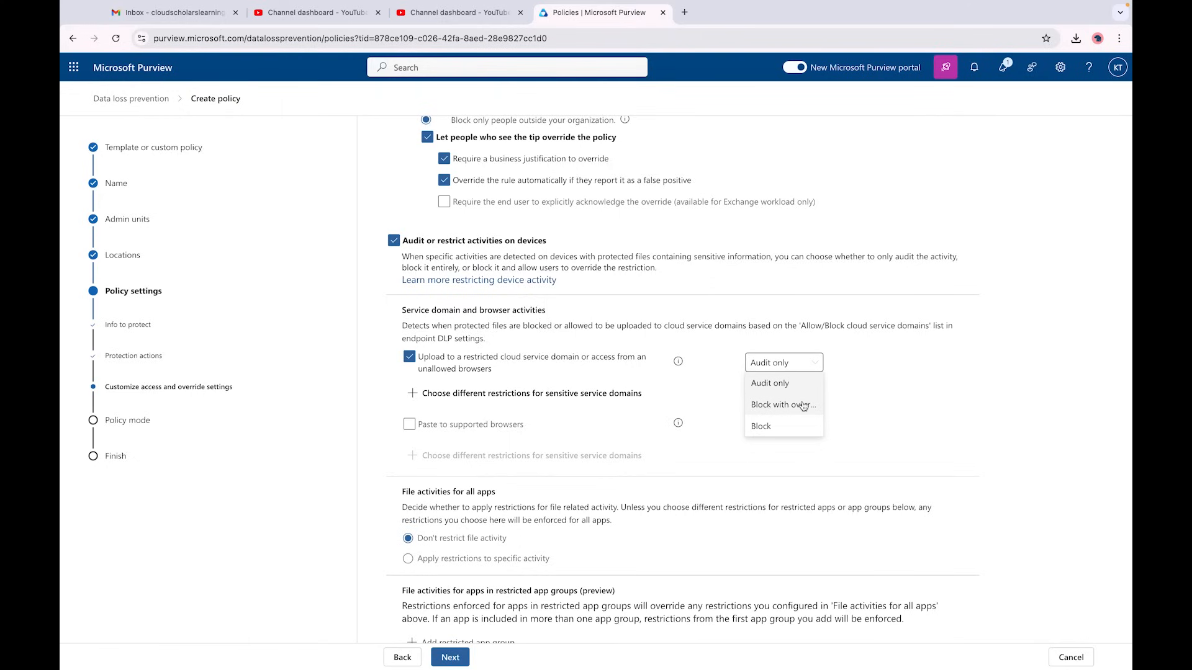
left_click(675, 392)
left_click(410, 424)
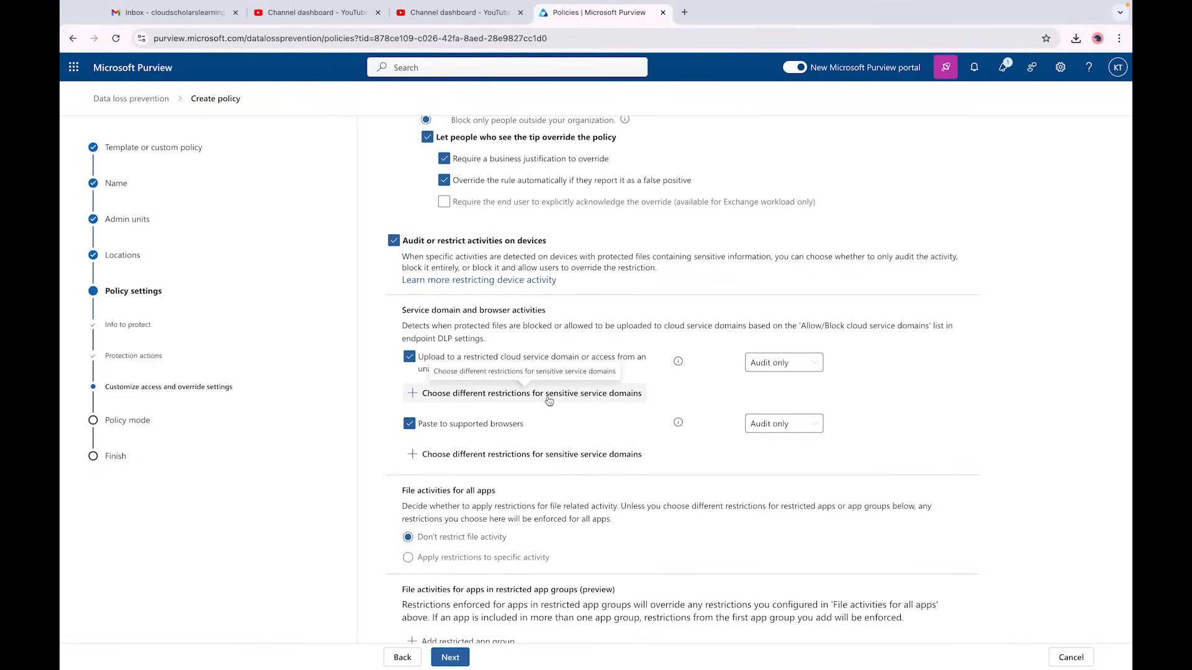
- View the sensitive service domain restrictions and the paste action choices, and turn off auditing or restricting activities on devices
left_click(511, 396)
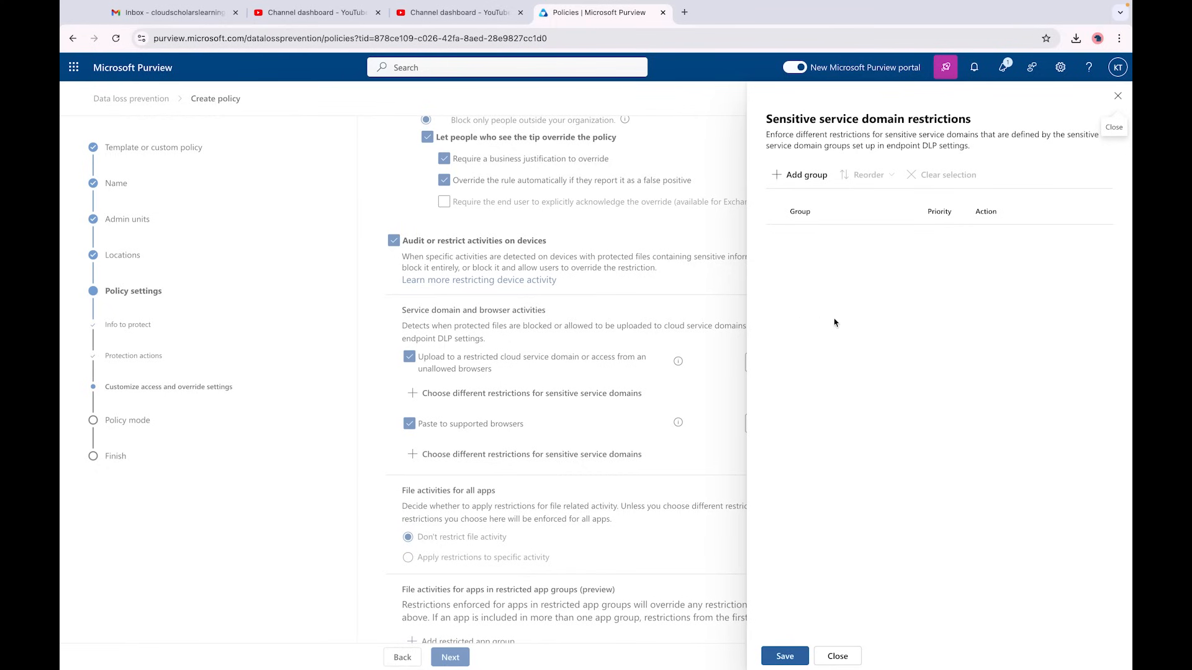
left_click(1116, 97)
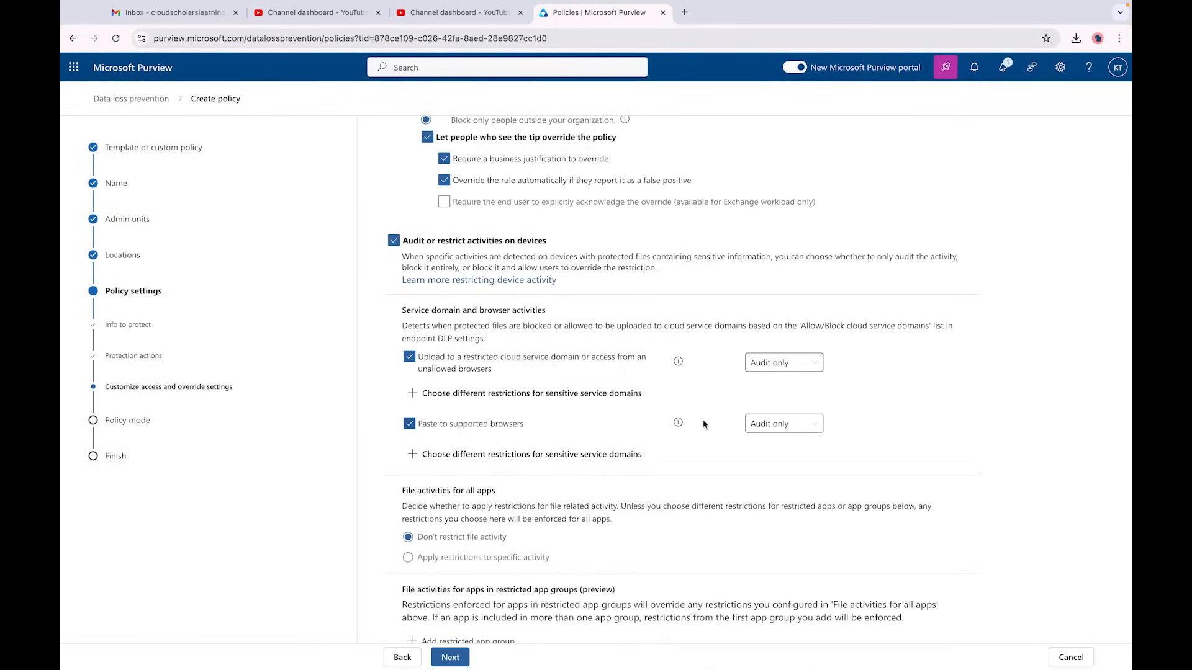
mouse_move(678, 423)
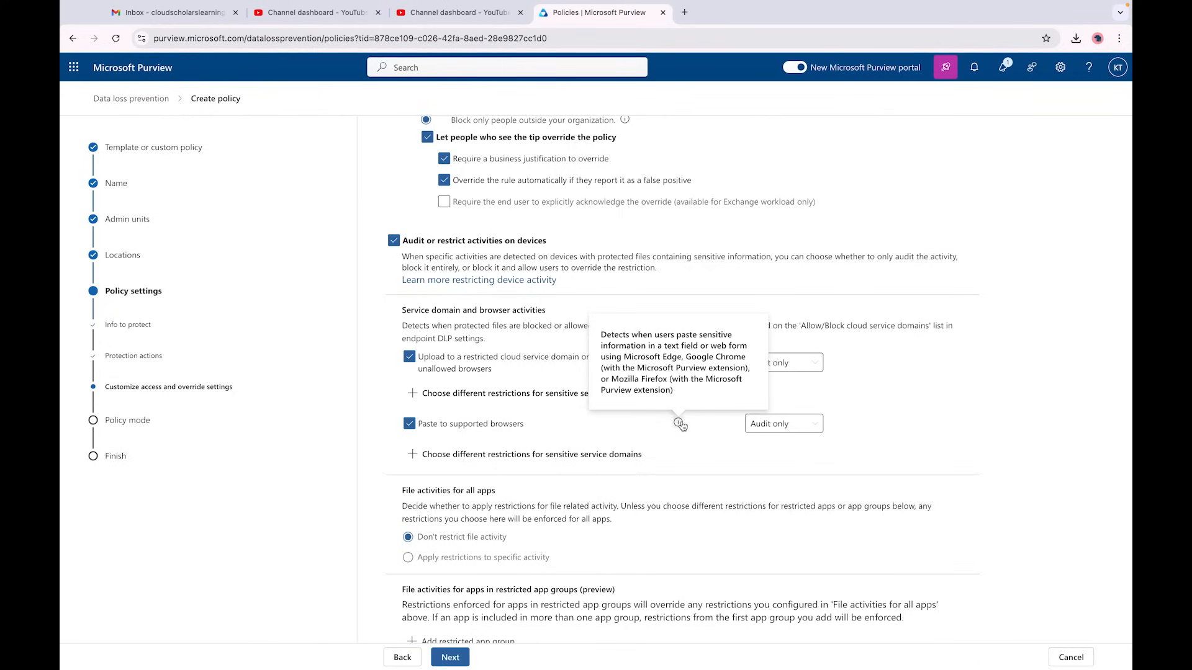
left_click(800, 427)
left_click(688, 471)
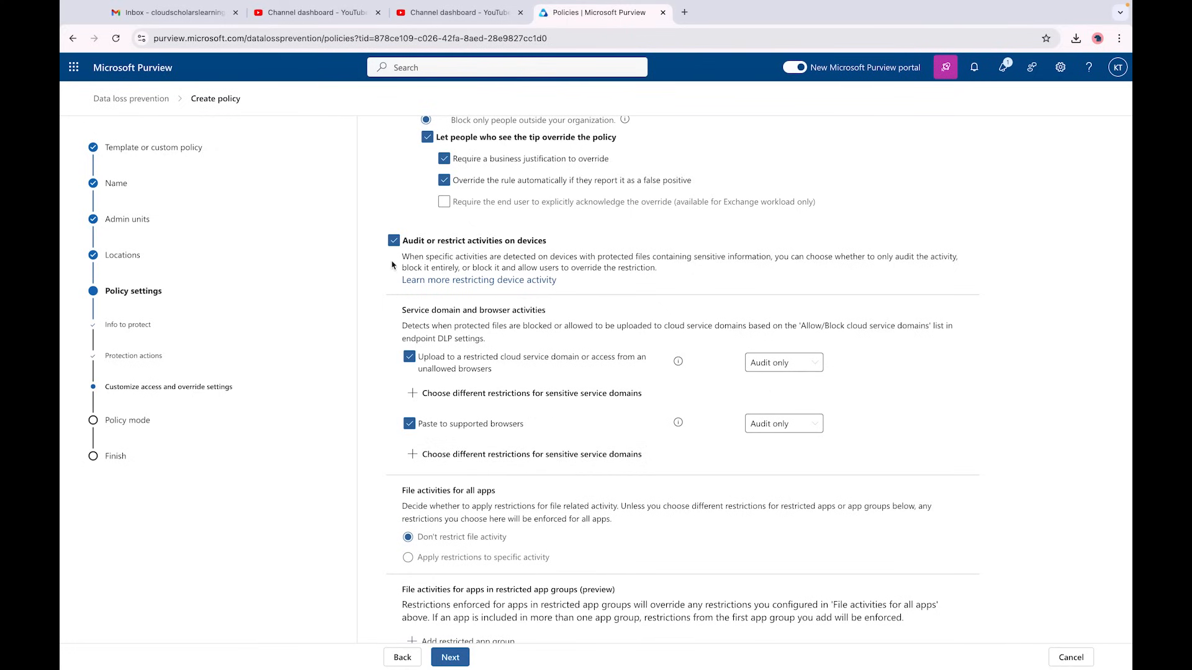
left_click(396, 242)
- Try restricting third-party apps for Box with Send policy-match digest to file owner and Remove external users
scroll(454, 342, "down", 3)
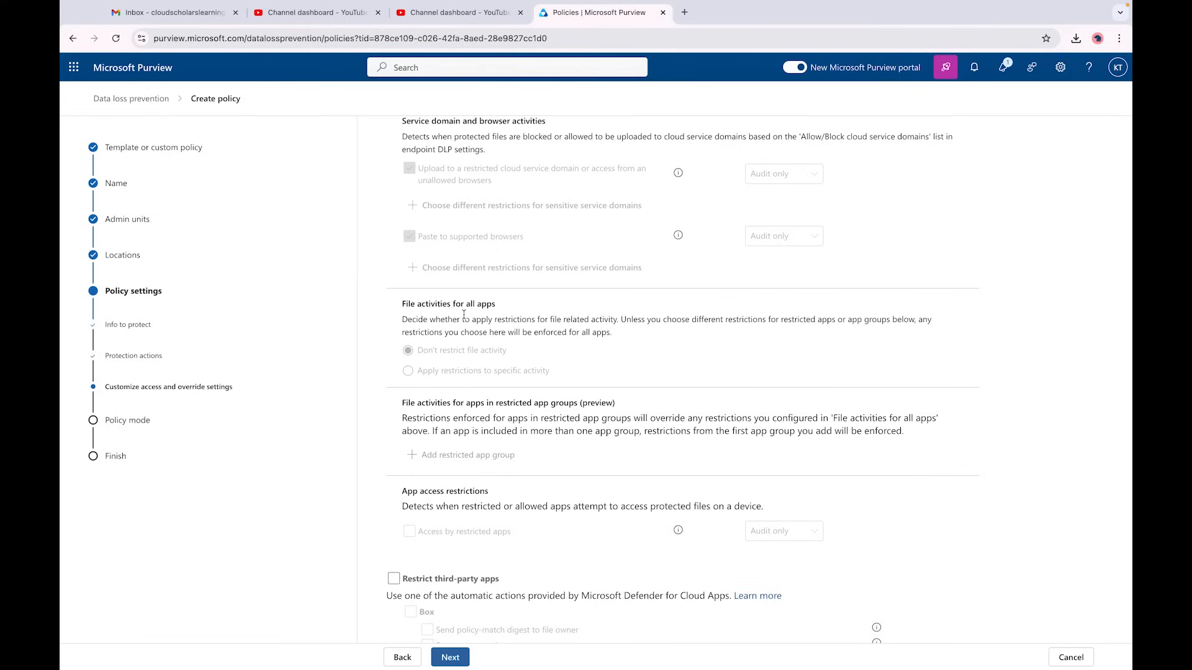
scroll(464, 314, "down", 2)
scroll(463, 318, "down", 1)
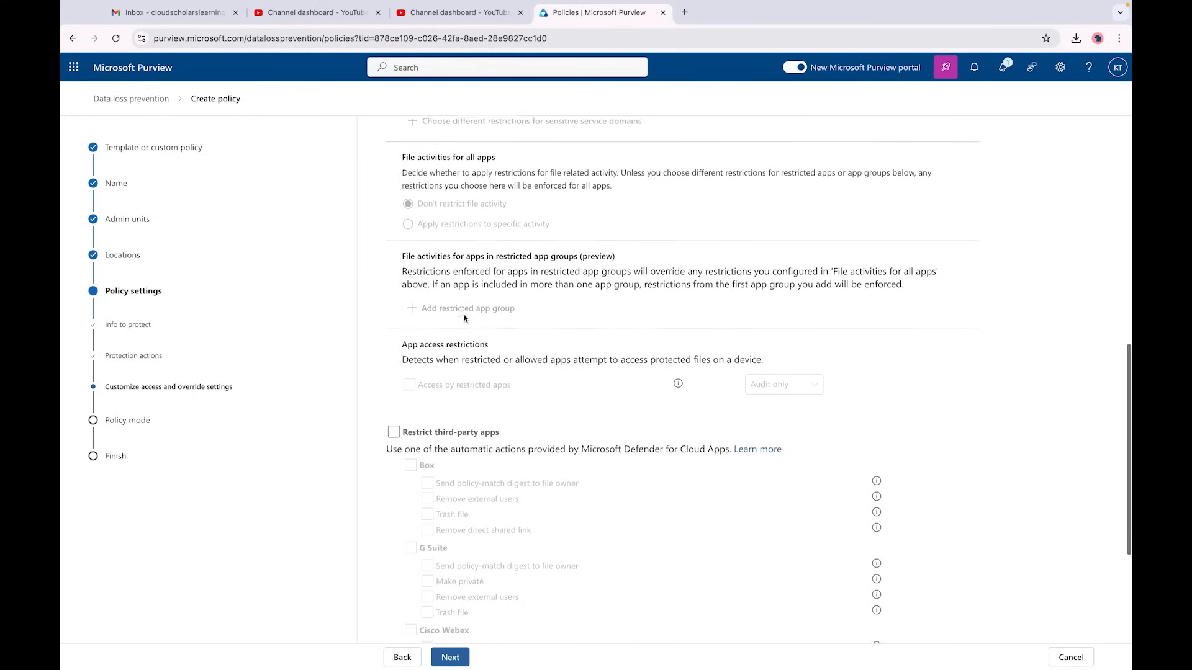
left_click(397, 432)
scroll(395, 434, "down", 1)
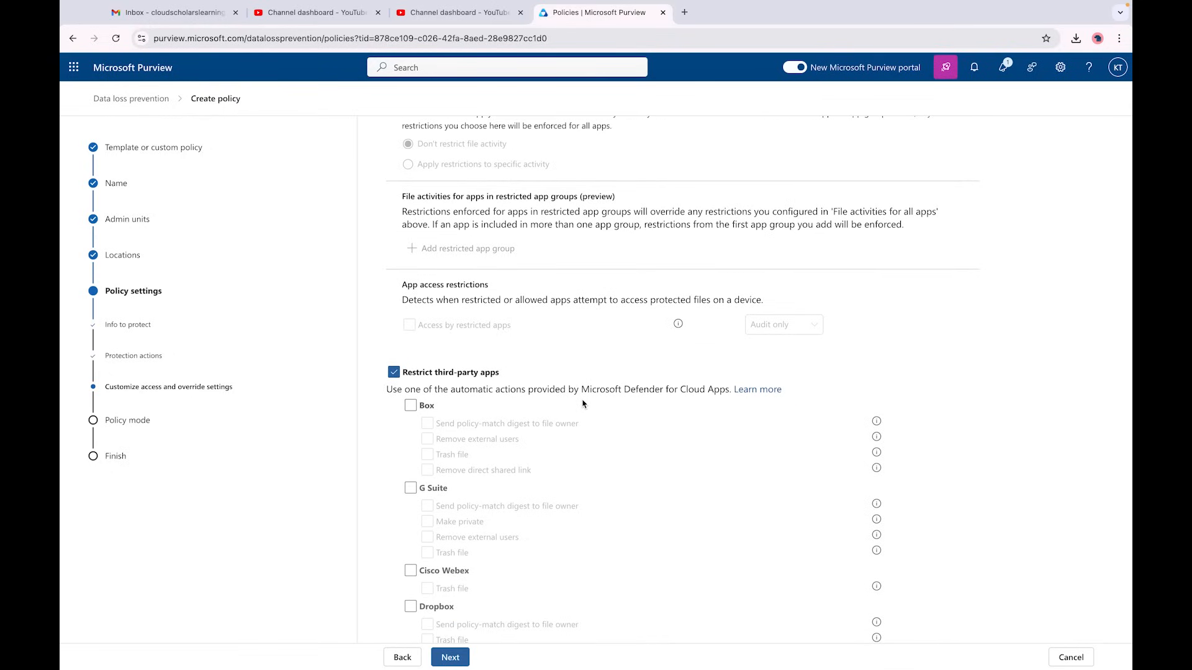
scroll(582, 405, "down", 1)
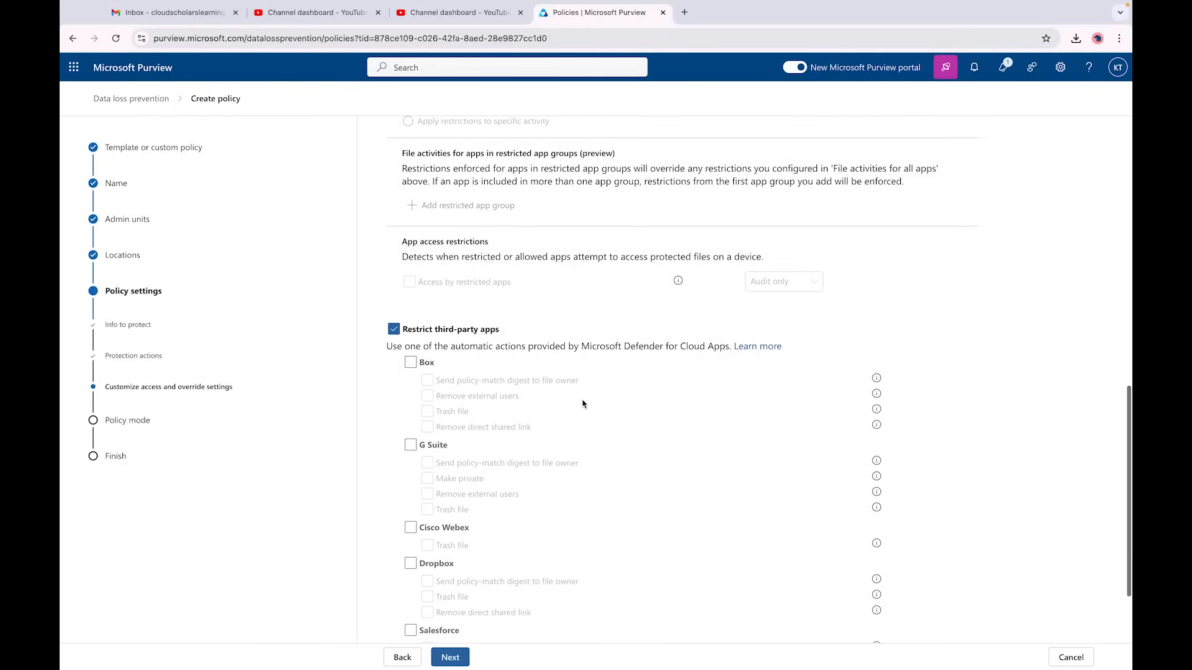
left_click(411, 363)
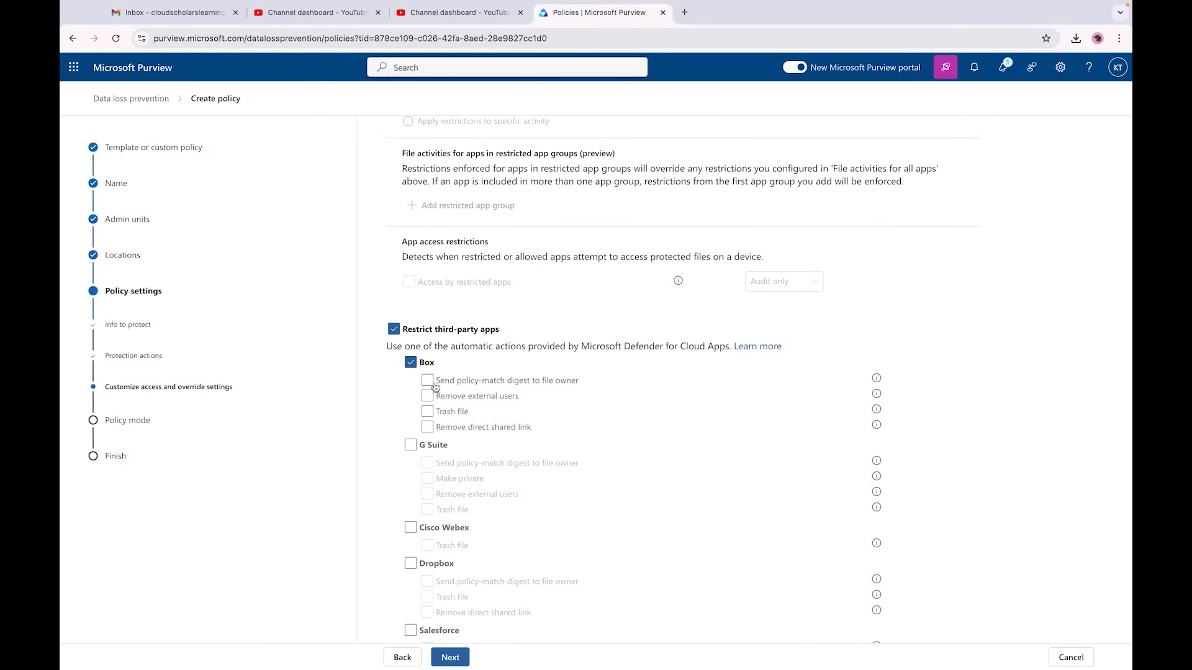
left_click(431, 383)
mouse_move(877, 379)
left_click(428, 399)
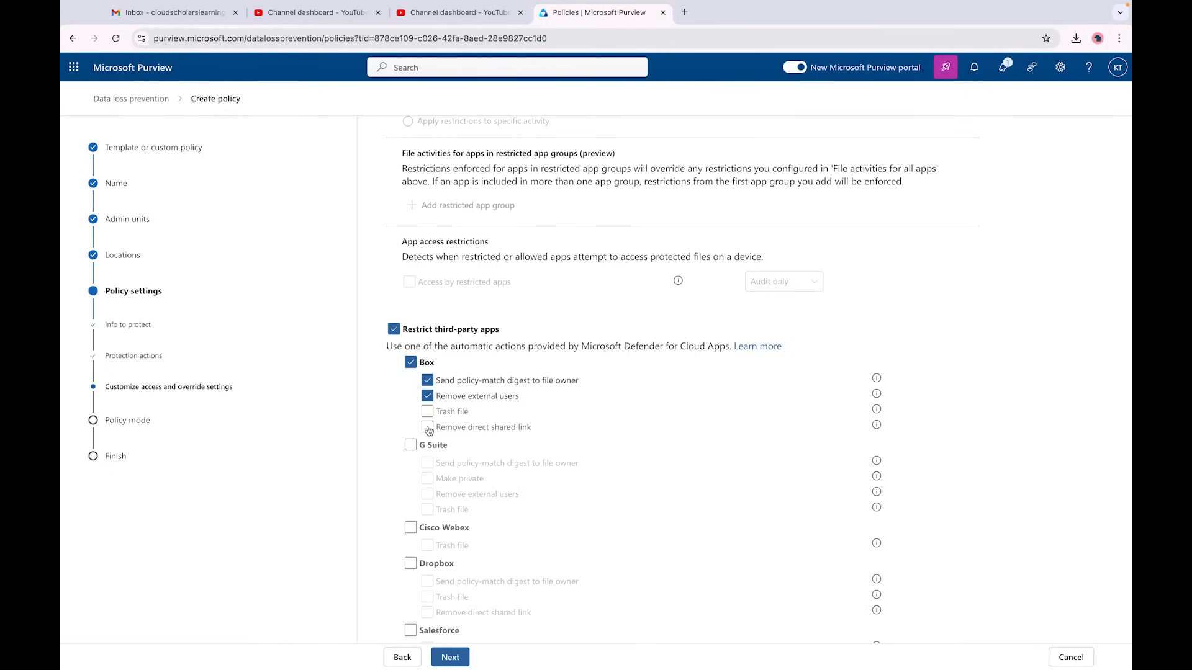
- Add G Suite and Dropbox to the restricted third-party apps, and turn the third-party app restriction off again
scroll(427, 428, "down", 1)
left_click(411, 374)
scroll(413, 384, "down", 1)
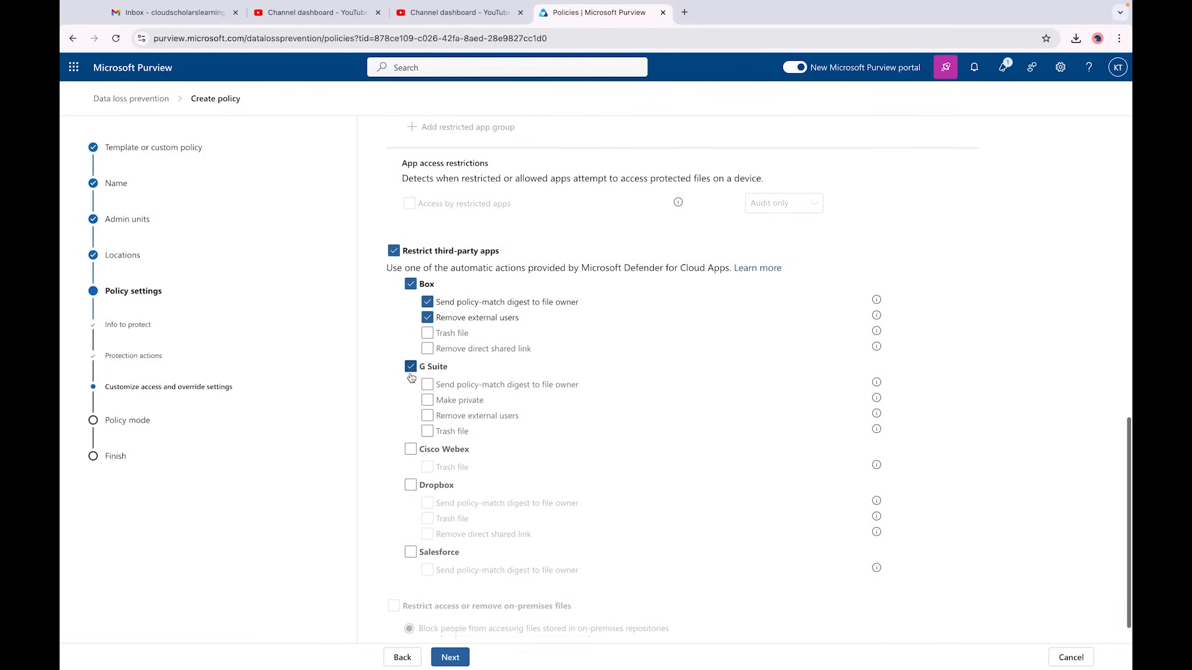
left_click(411, 452)
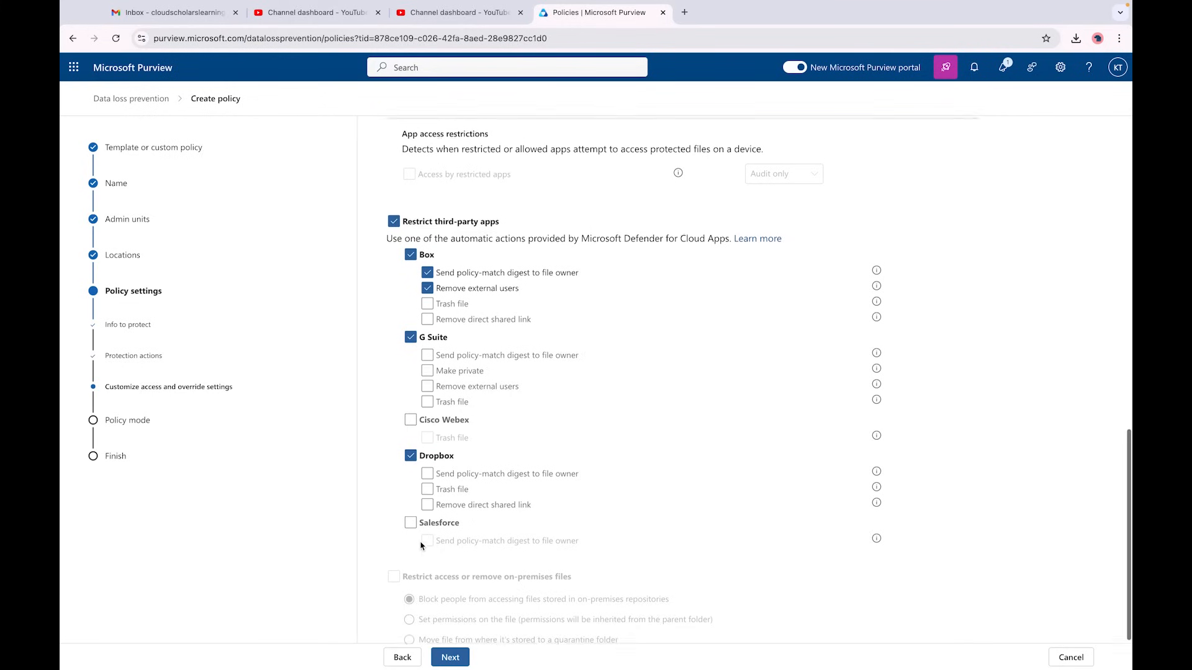
scroll(400, 527, "up", 2)
left_click(395, 337)
scroll(396, 345, "down", 2)
scroll(396, 344, "up", 4)
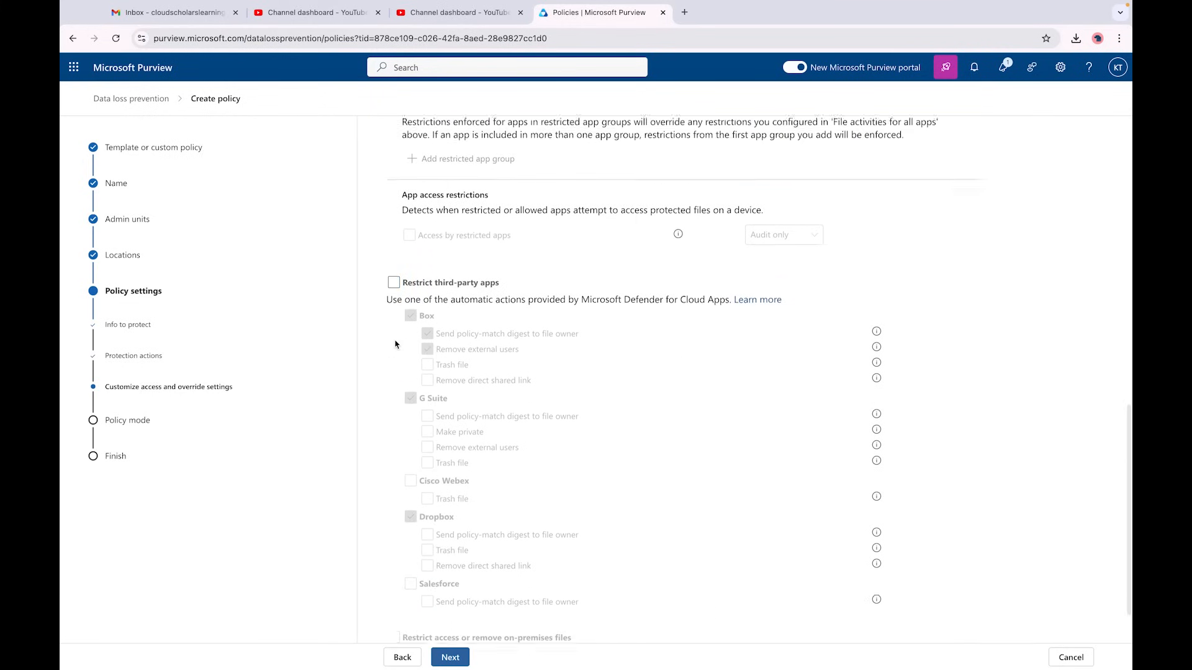
- Keep the policy in simulation mode with policy tips shown during simulation, and submit the policy
right_click(393, 340)
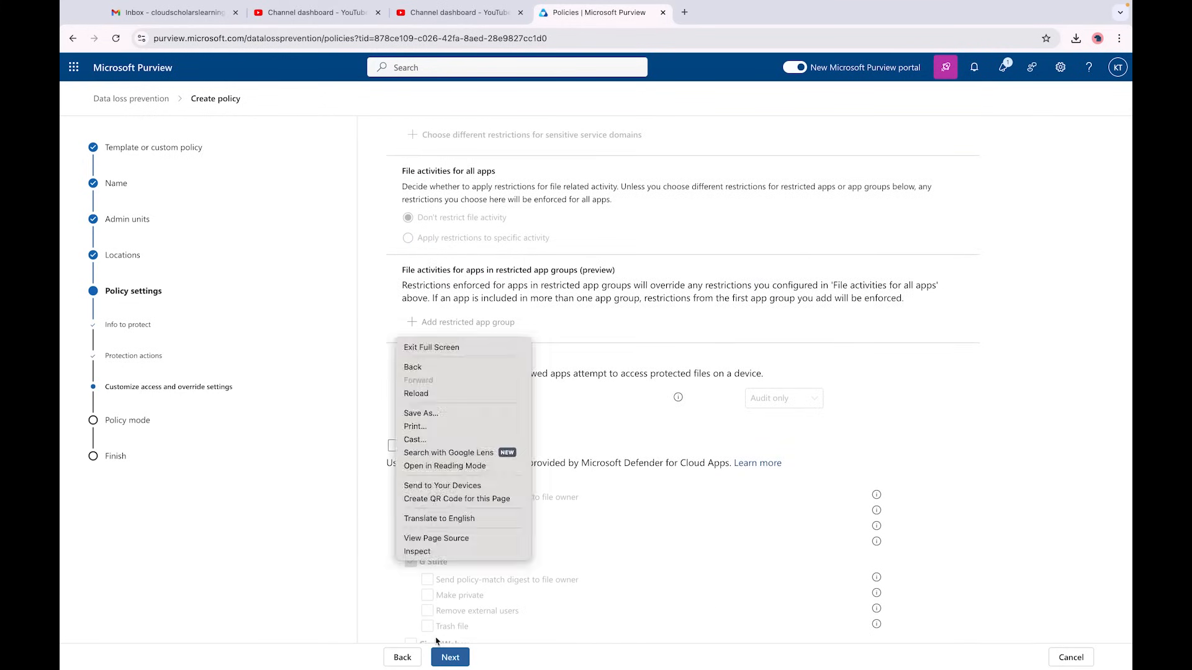
left_click(448, 658)
left_click(448, 658)
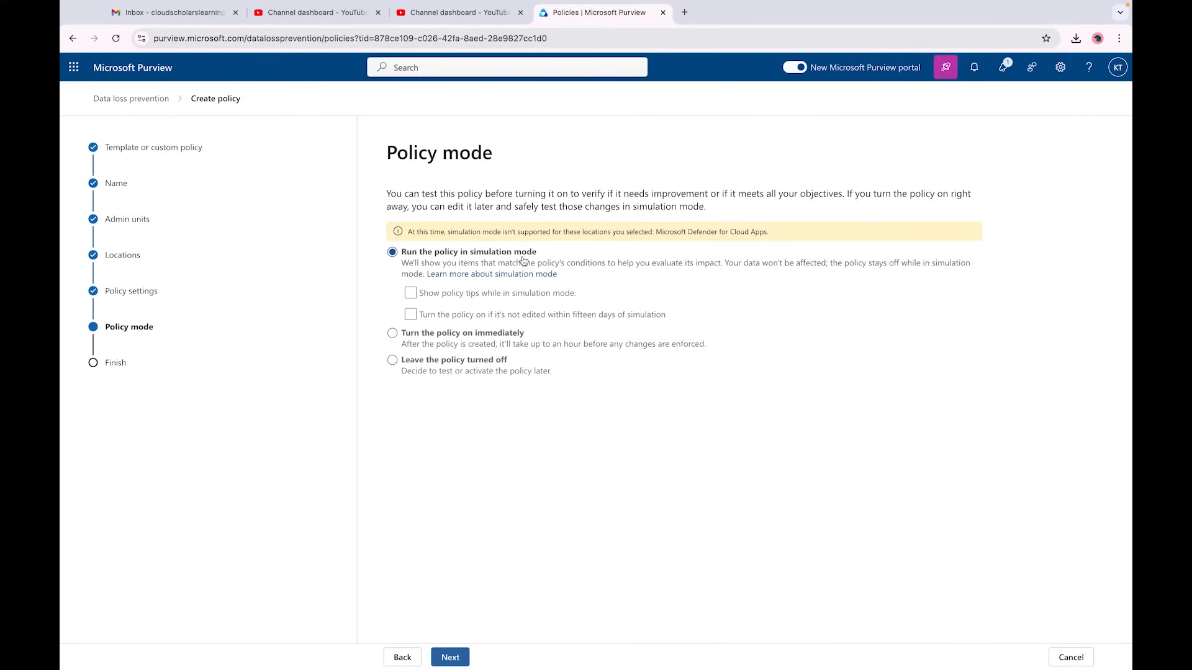
left_click(411, 294)
left_click(451, 659)
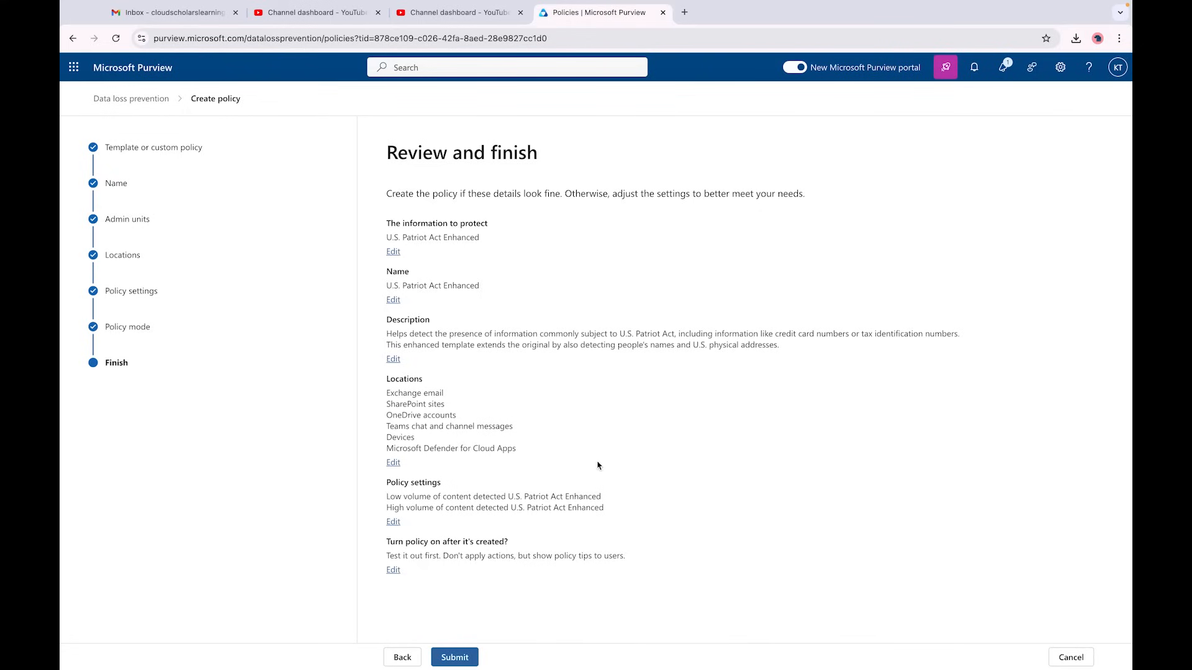
left_click(458, 660)
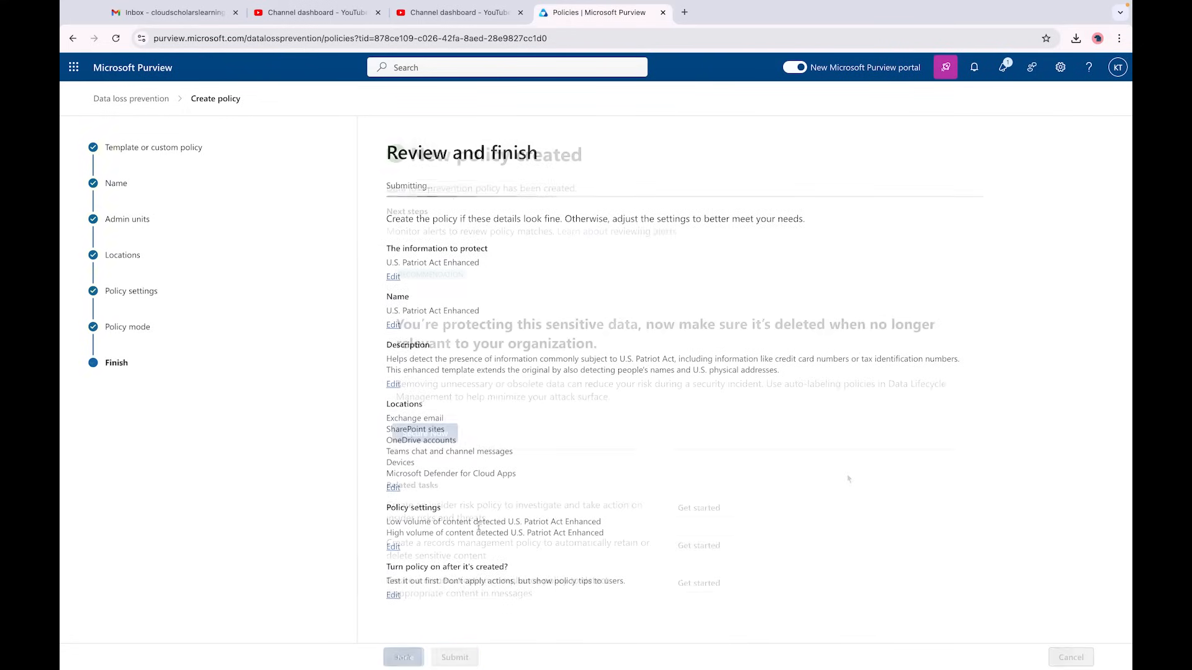